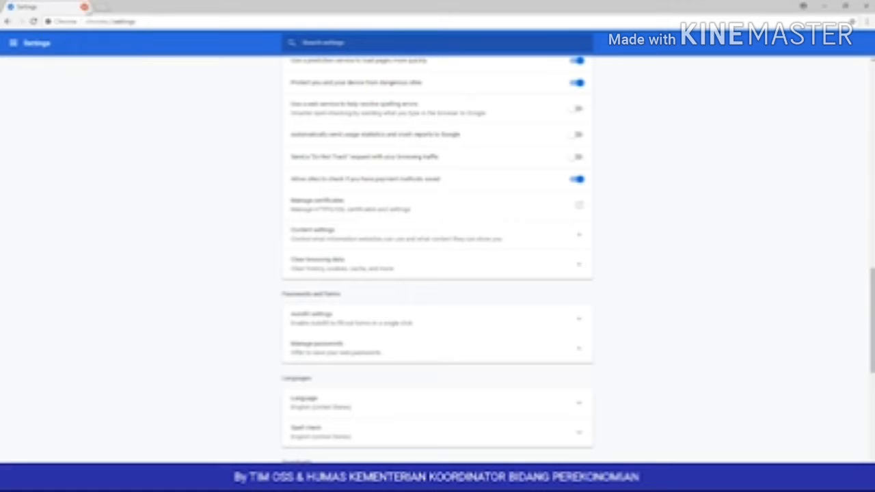
Step: Open a new Chrome tab showing the Google start page
click(100, 8)
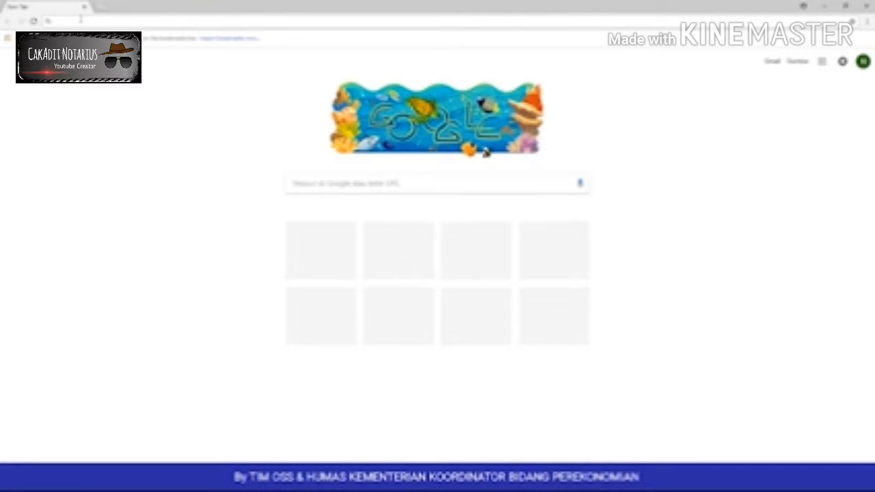
Step: Load oss.go.id and dismiss the Pengumuman announcement popup
text(os)
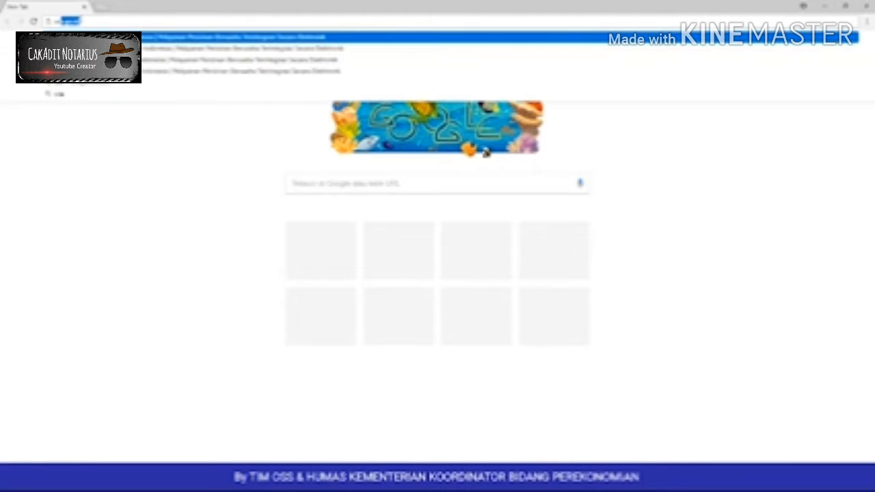
text(s.go.id)
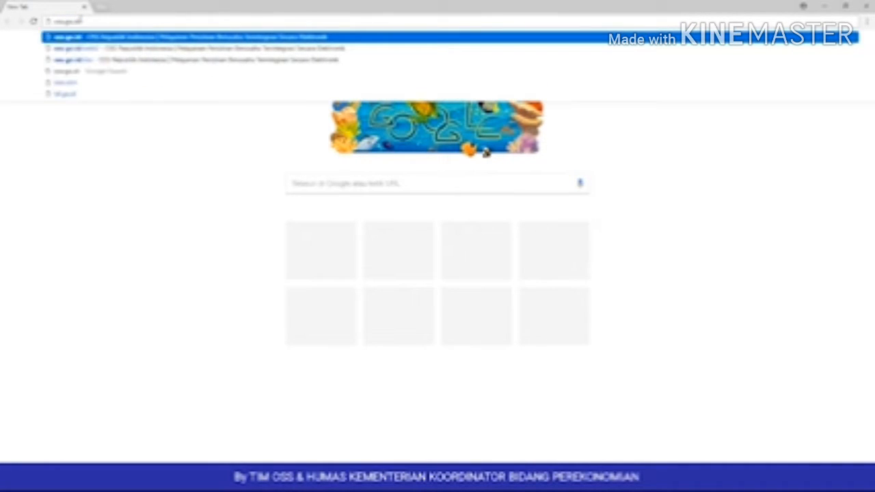
key(Return)
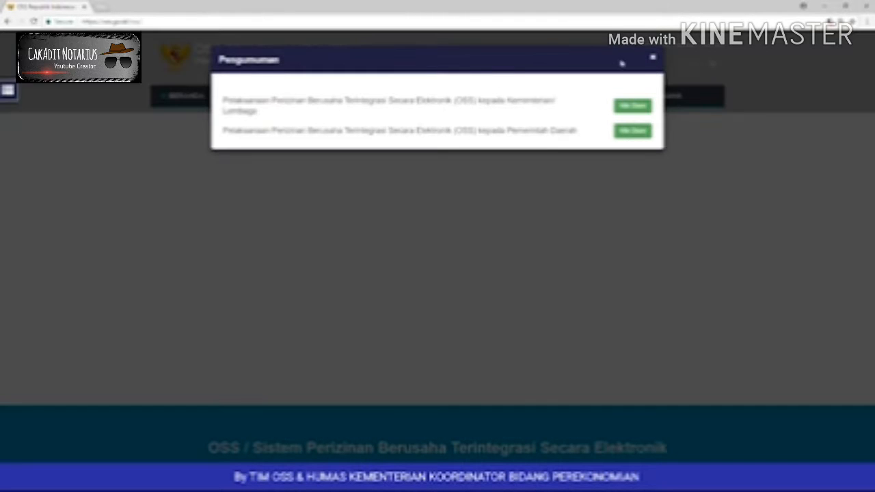
click(653, 58)
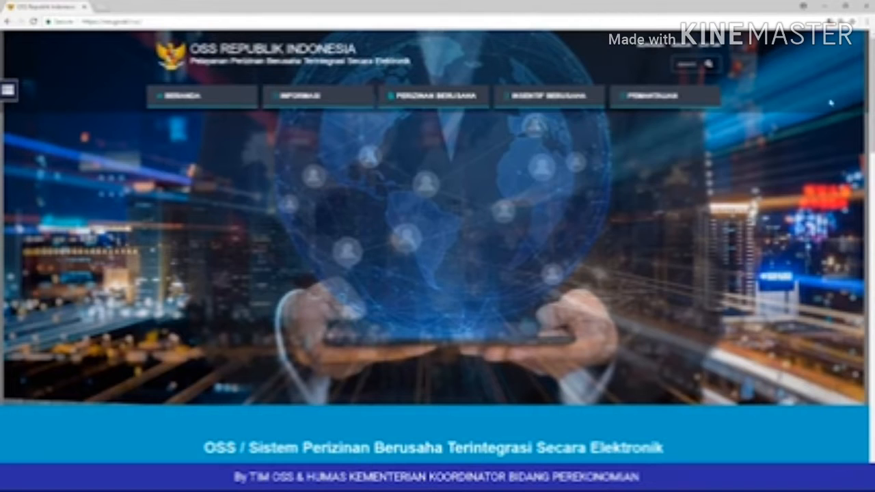
click(302, 96)
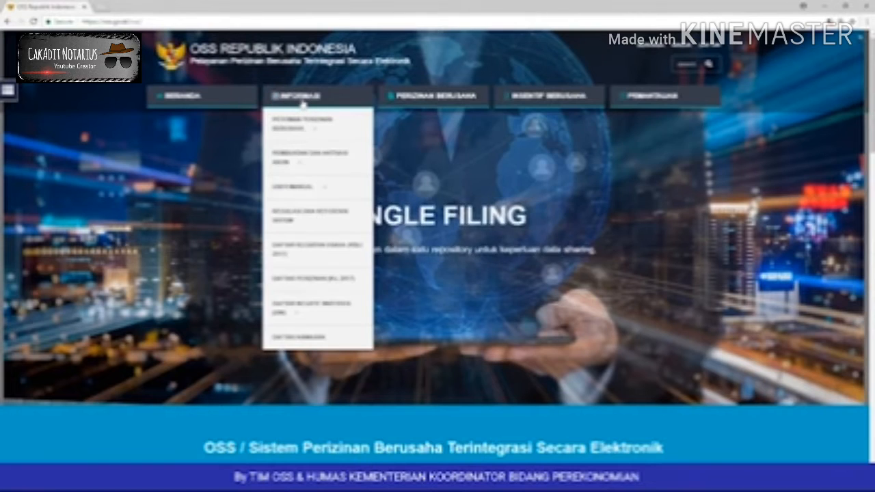
click(410, 97)
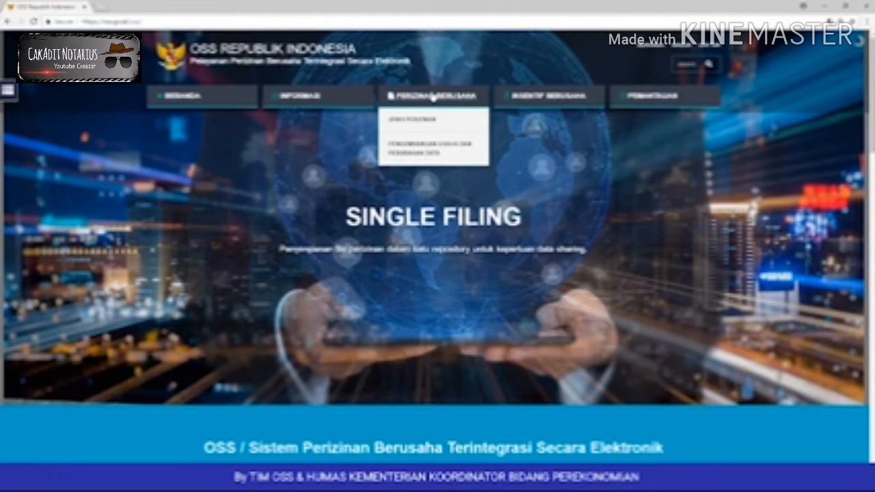
mouse_move(638, 97)
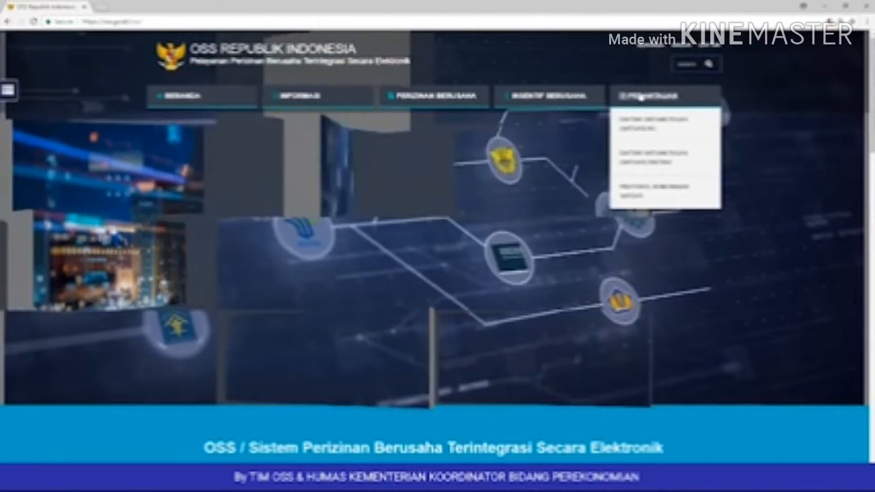
mouse_move(320, 101)
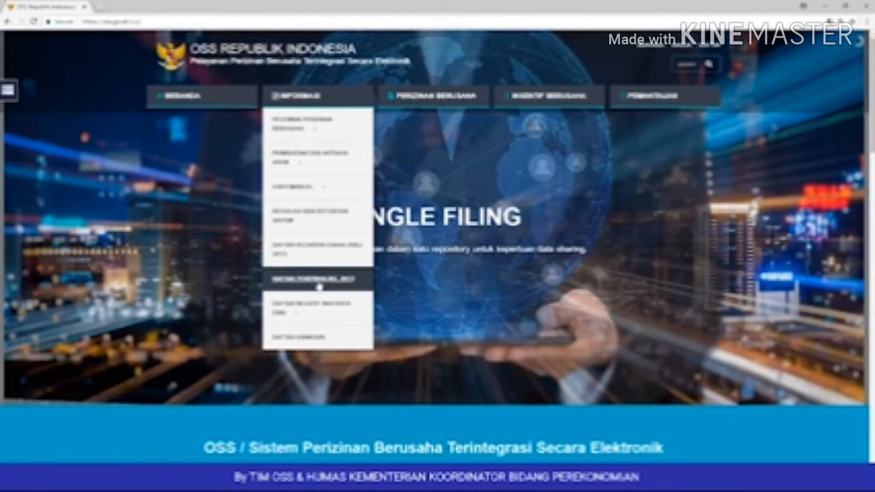
mouse_move(312, 312)
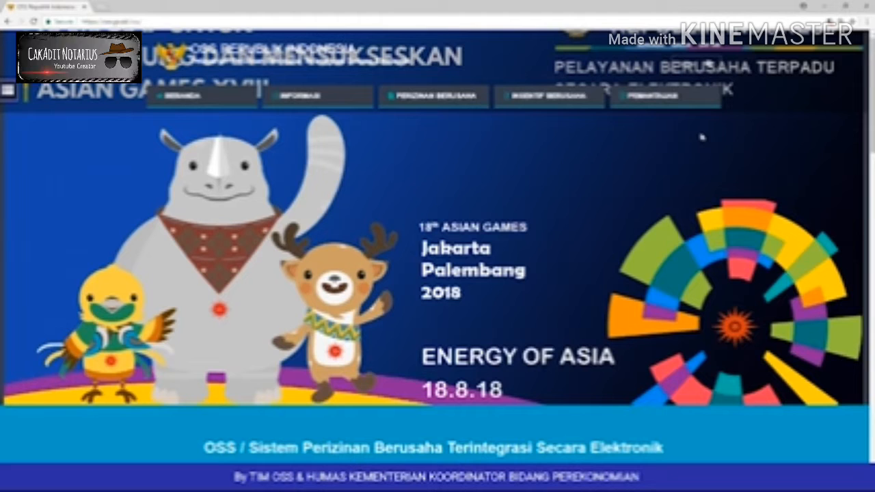
Step: Open the registration form and fill in the NIK, full name and birth date
click(711, 52)
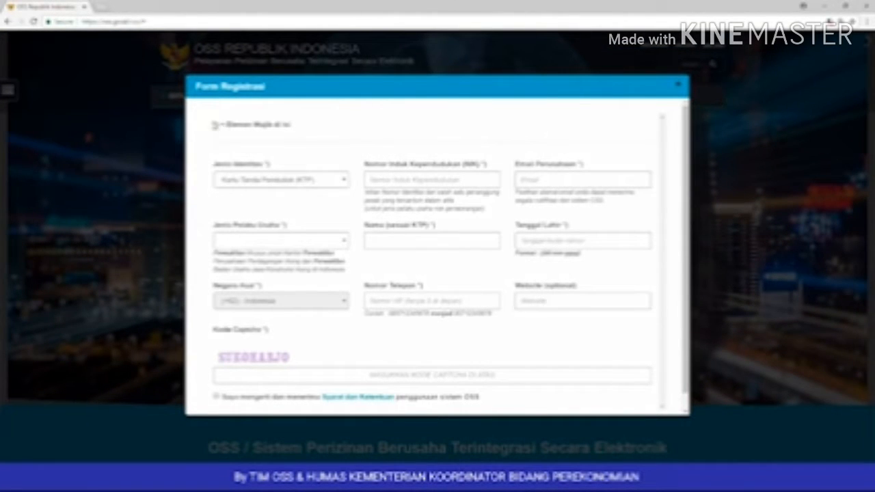
drag(213, 124, 335, 128)
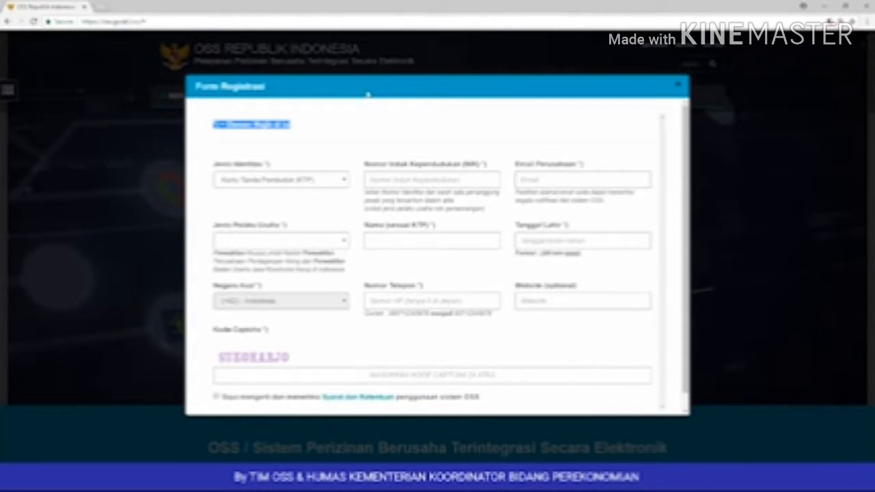
click(393, 180)
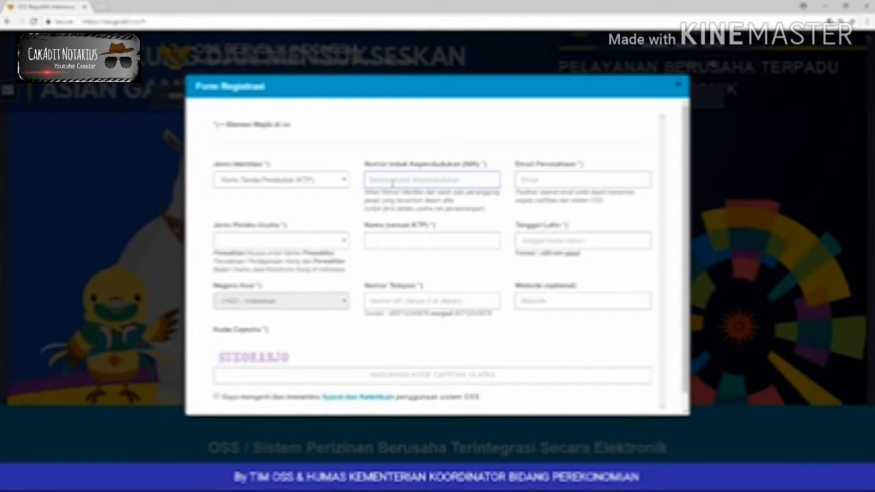
click(396, 234)
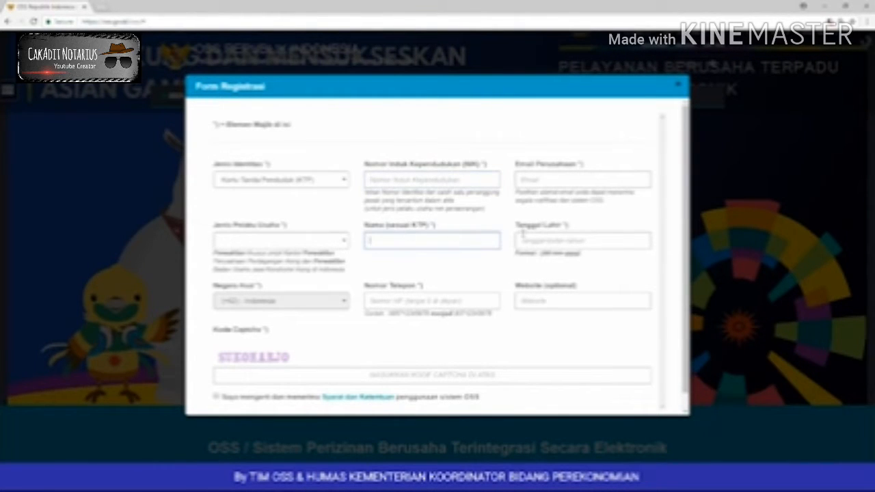
click(523, 237)
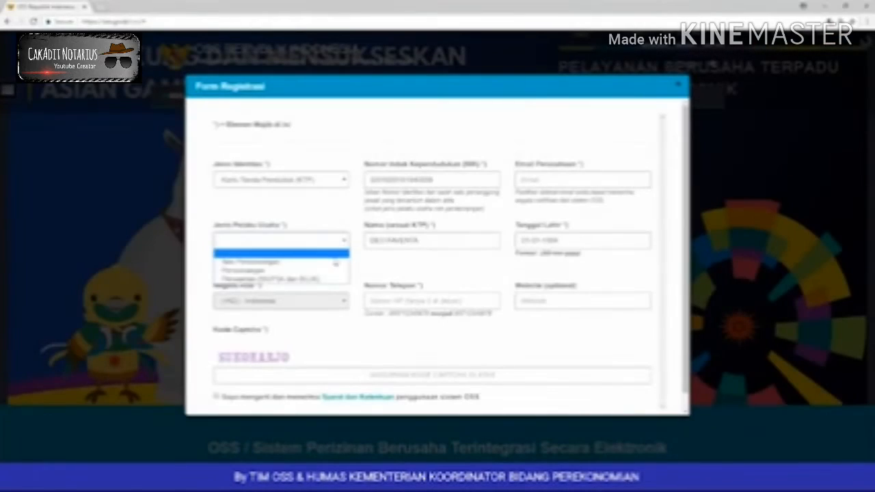
Step: Set Jenis Pelaku Usaha to Non Perseorangan
click(328, 270)
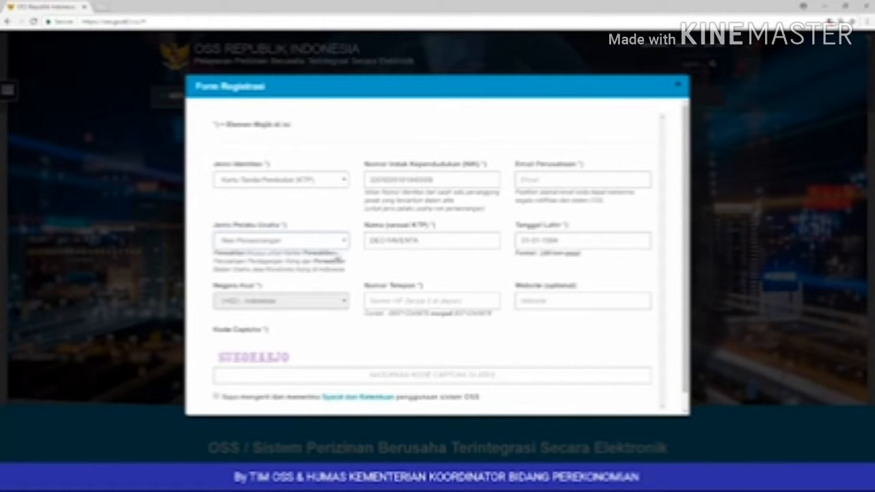
click(343, 242)
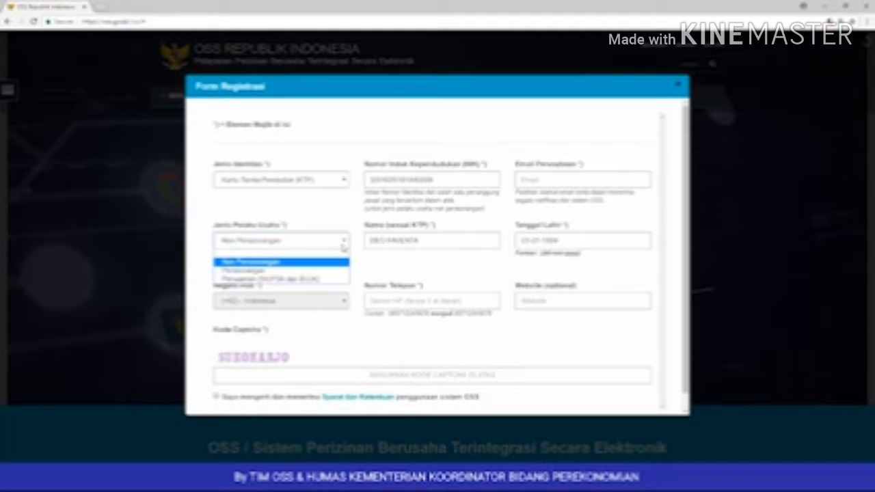
click(344, 246)
Step: Enter the company e-mail address and the phone number
click(535, 182)
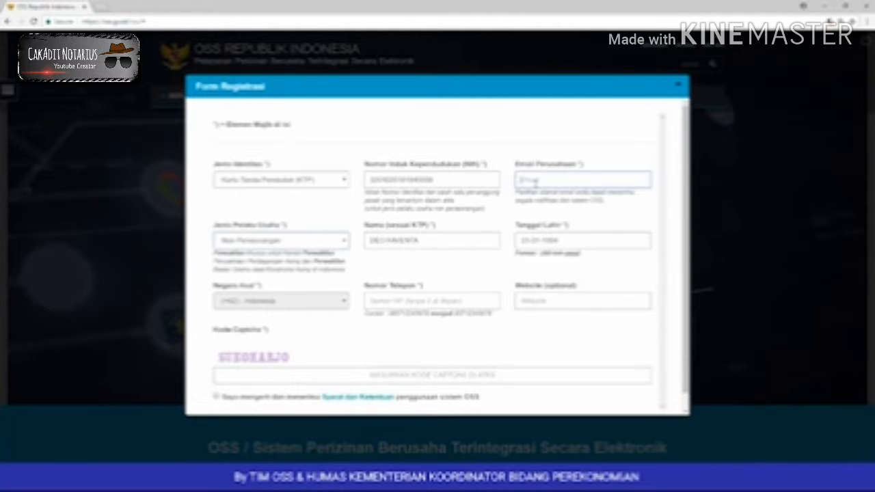
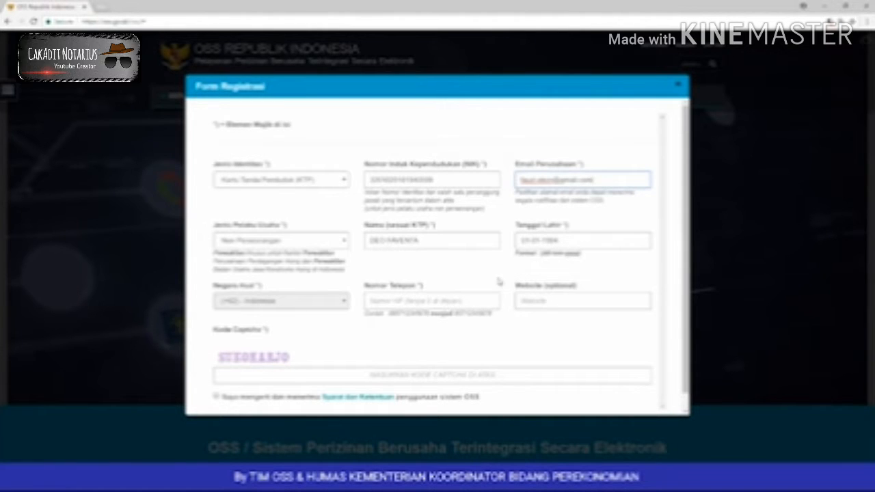
click(470, 301)
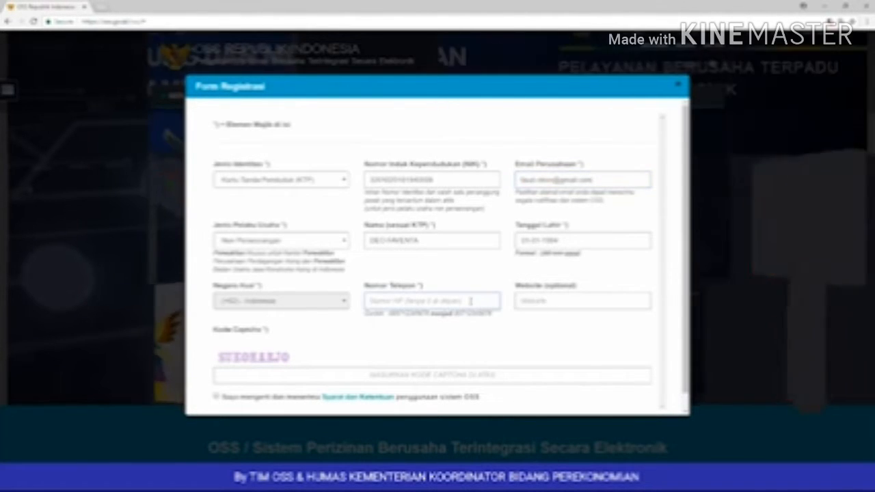
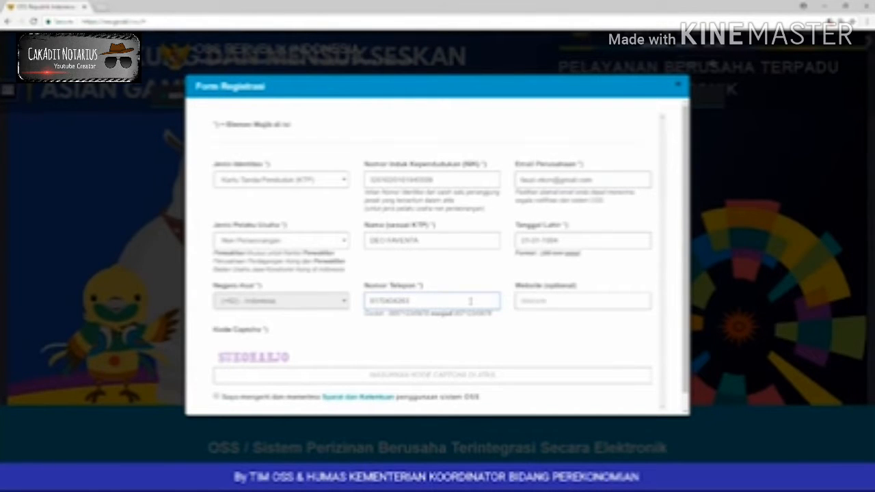
Step: Fill in the captcha answer and accept the Syarat dan Ketentuan terms
click(410, 381)
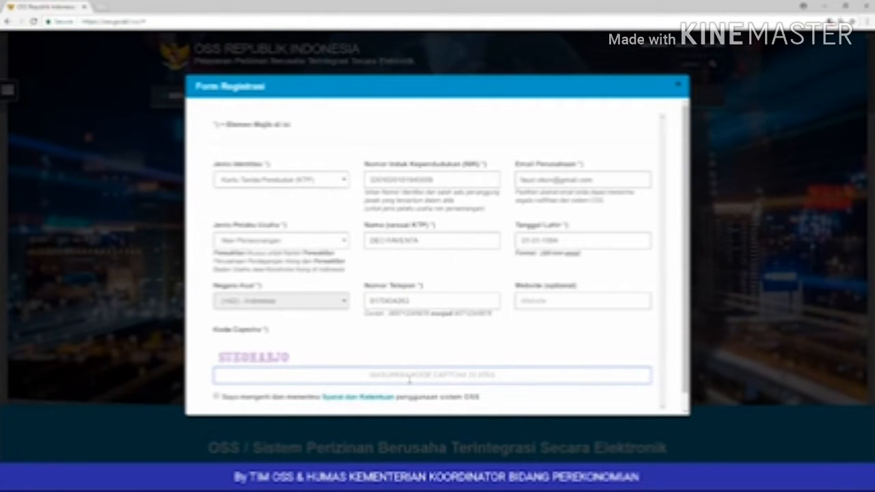
scroll(409, 381, down, 1)
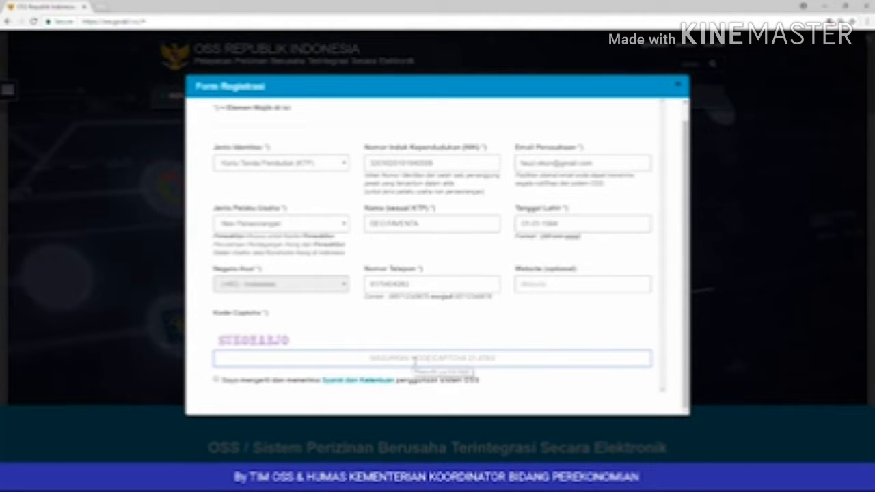
click(414, 359)
text(SUKOHAR)
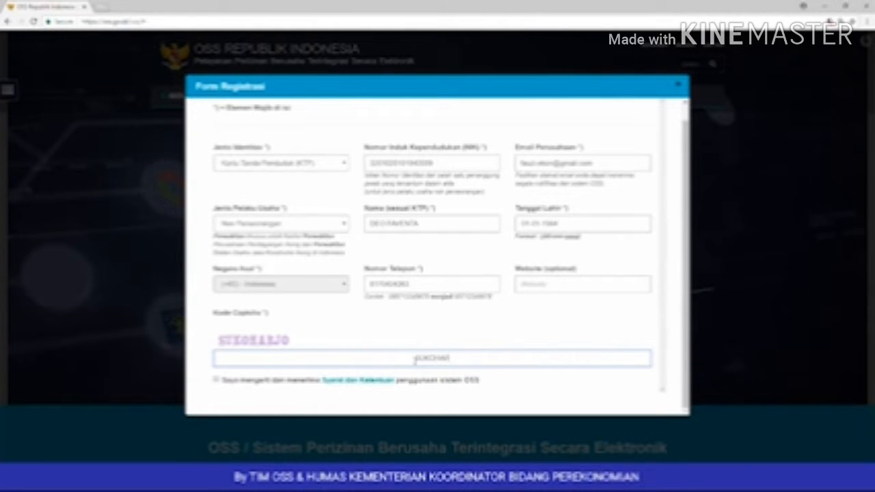
text(JOJO)
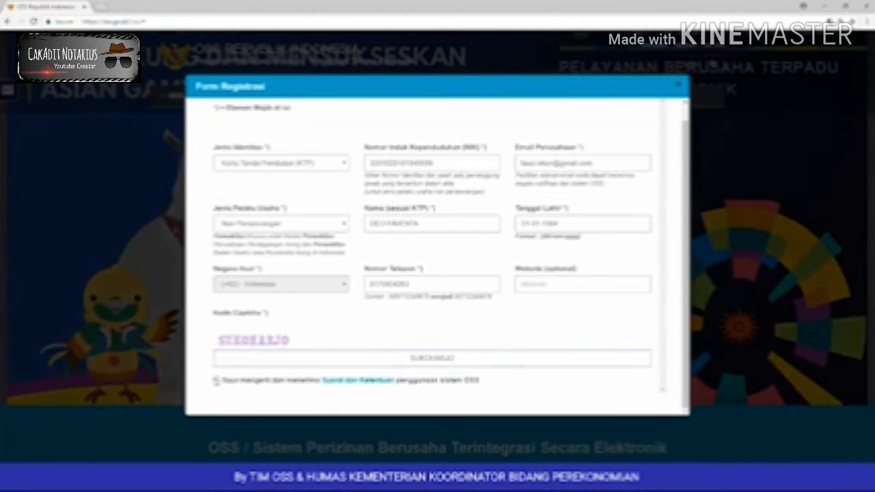
click(216, 380)
scroll(290, 391, down, 1)
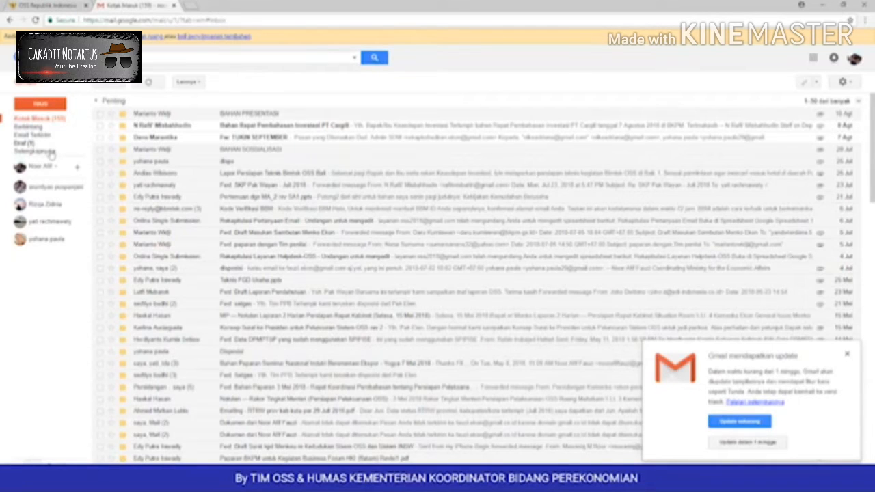
Step: Open the 'Registrasi Akses Sistem OSS' email in Spam and activate the account via AKTIVASI
click(51, 153)
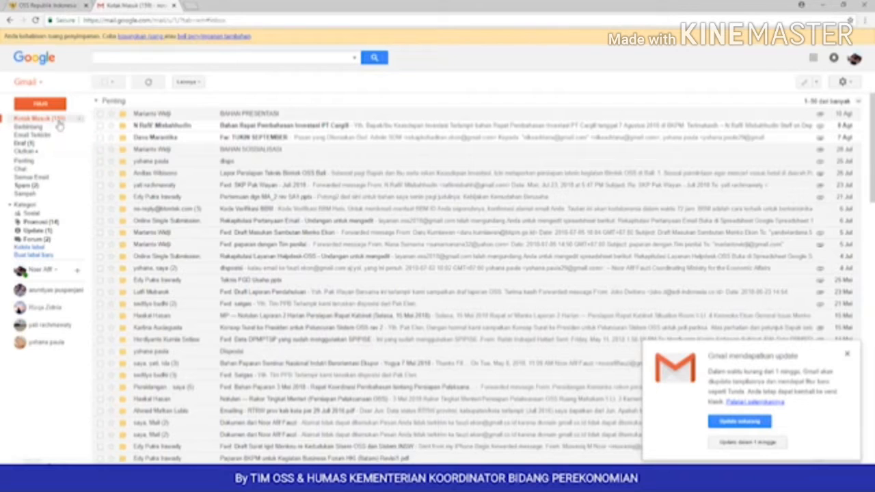
click(27, 186)
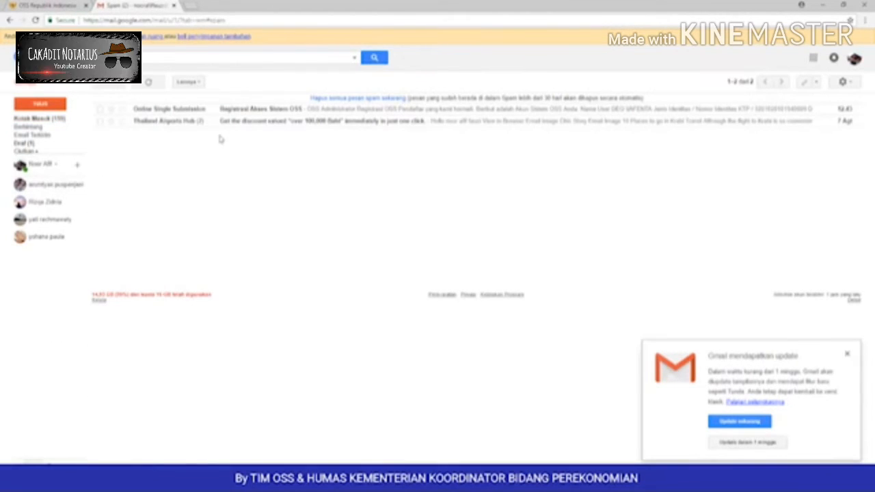
click(256, 112)
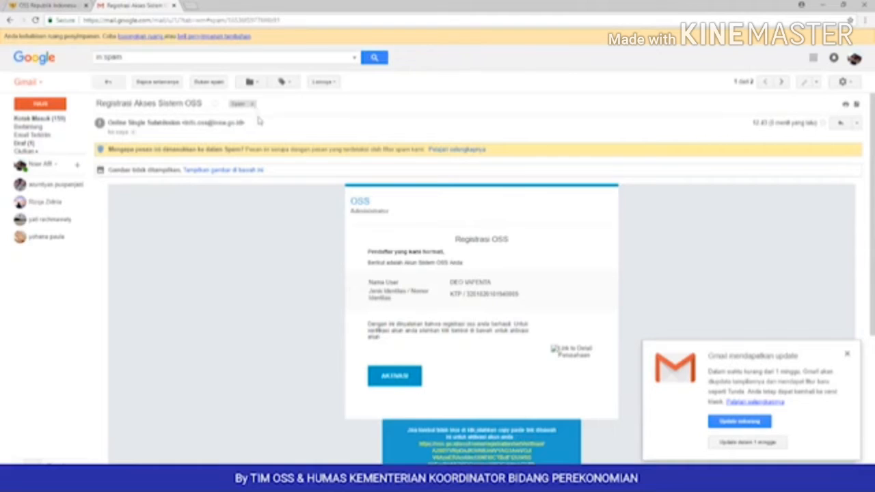
scroll(264, 143, down, 2)
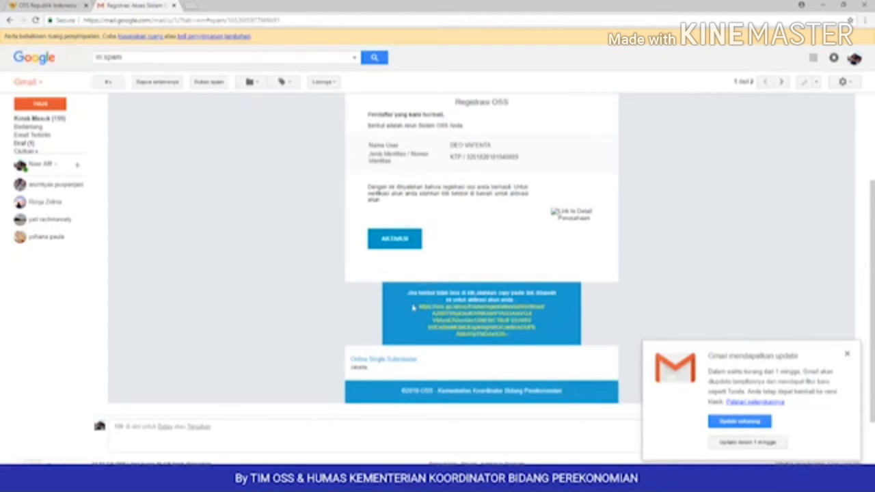
drag(413, 308, 529, 342)
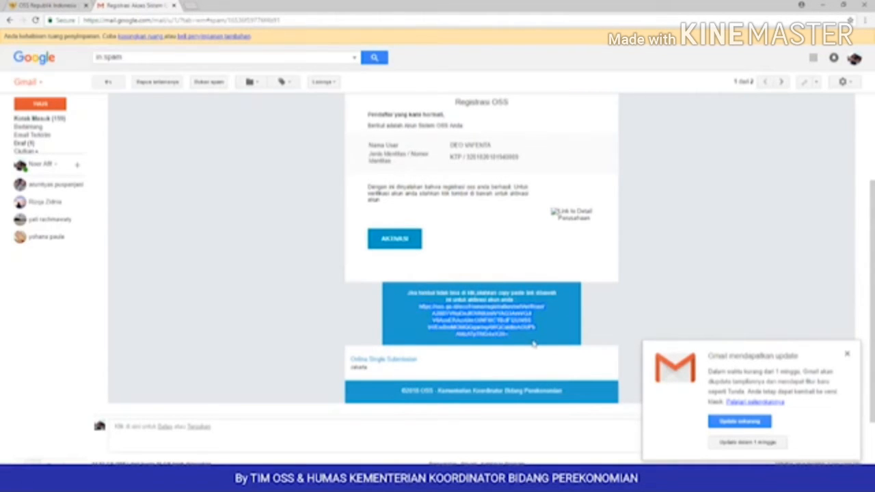
click(413, 246)
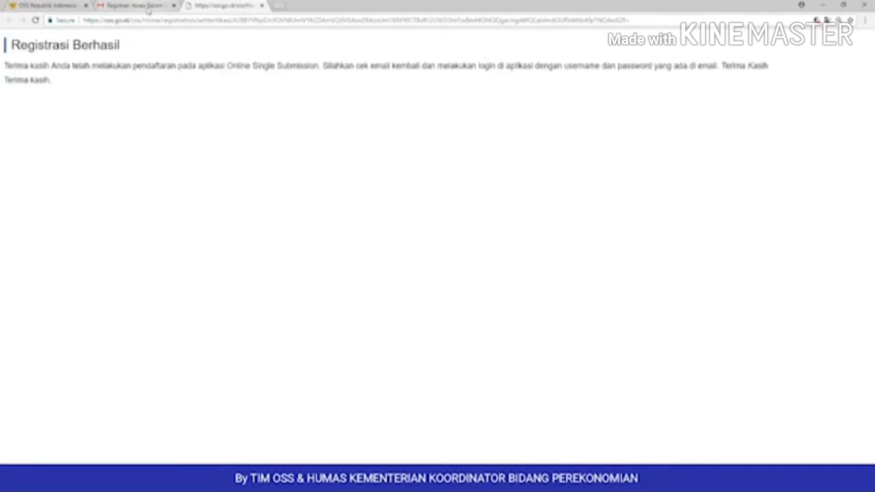
Step: Open the Konfirmasi registrasi Akun Sistem OSS email from the inbox and copy the password
click(147, 7)
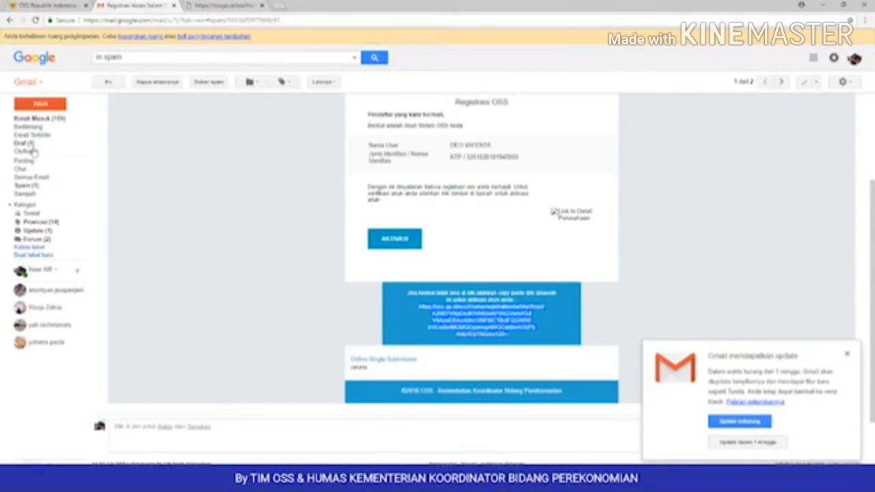
click(50, 119)
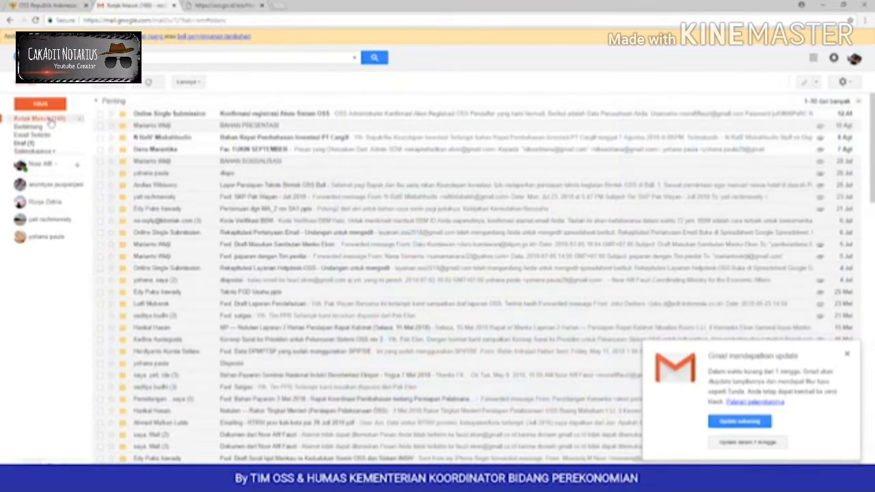
click(250, 117)
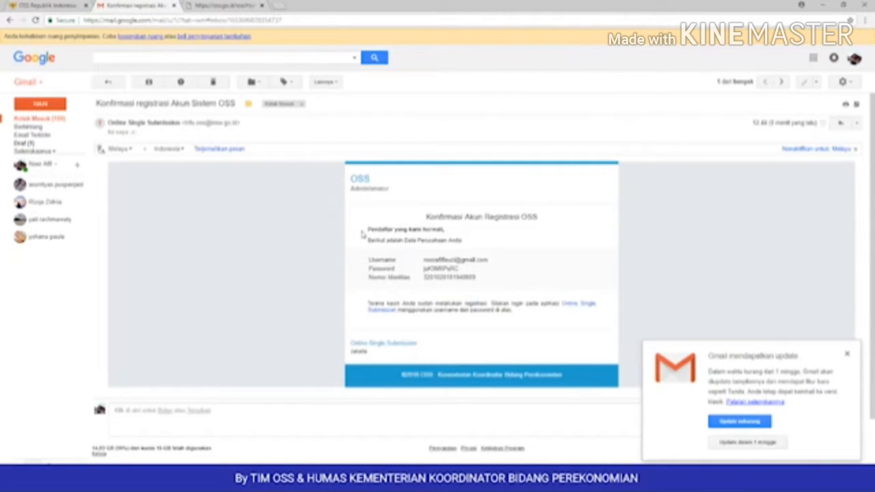
drag(369, 259, 497, 277)
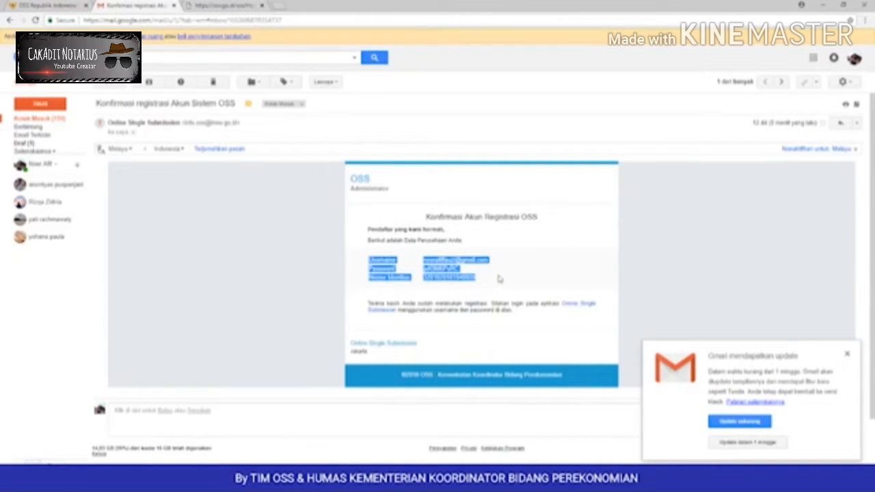
click(494, 283)
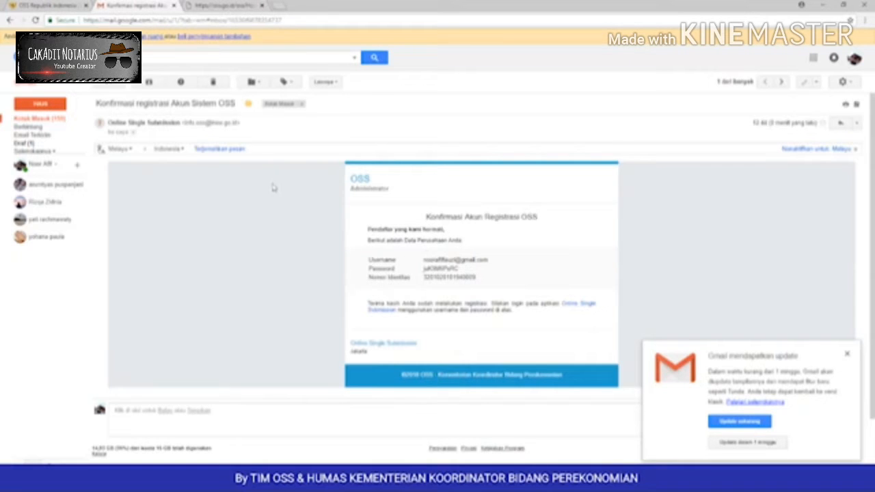
double_click(425, 271)
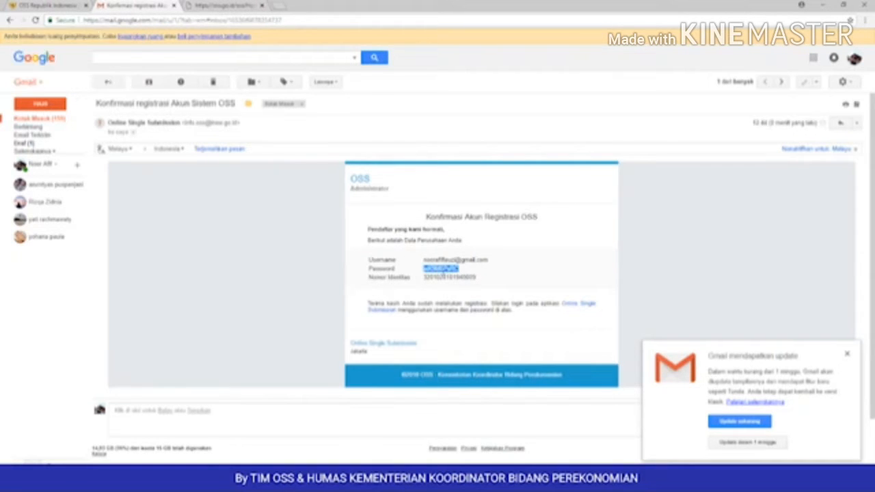
right_click(446, 272)
click(458, 281)
Step: Open the OSS login form, then copy the username e-mail from the confirmation email
click(42, 4)
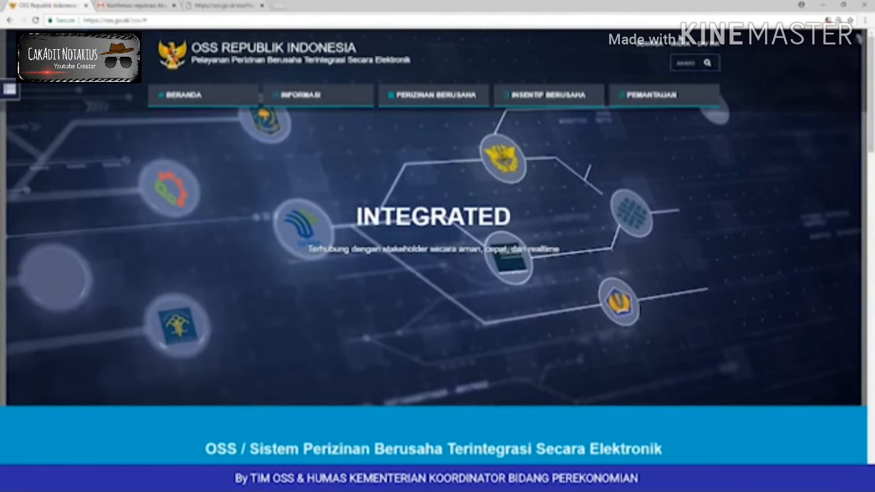
click(682, 44)
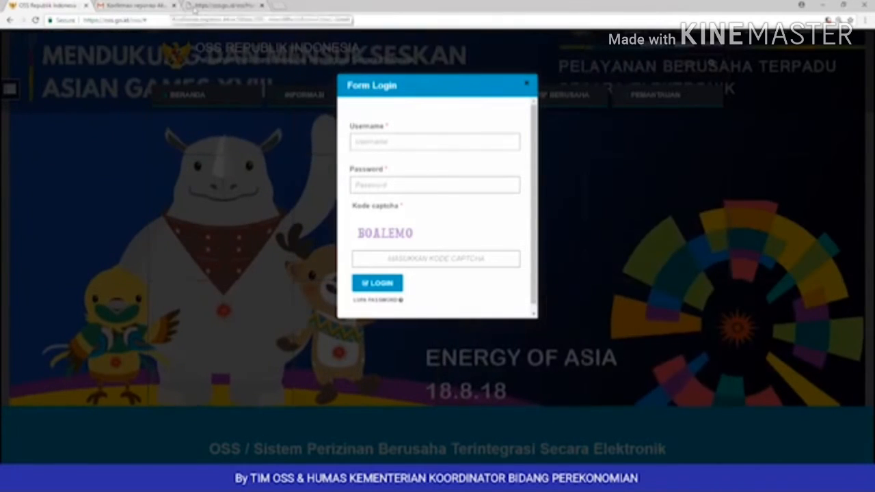
click(139, 5)
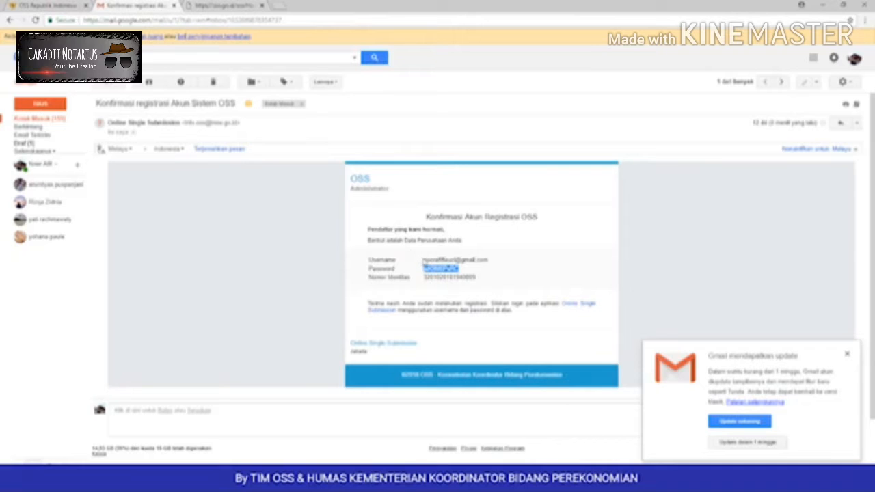
drag(423, 260, 489, 261)
right_click(490, 261)
click(498, 266)
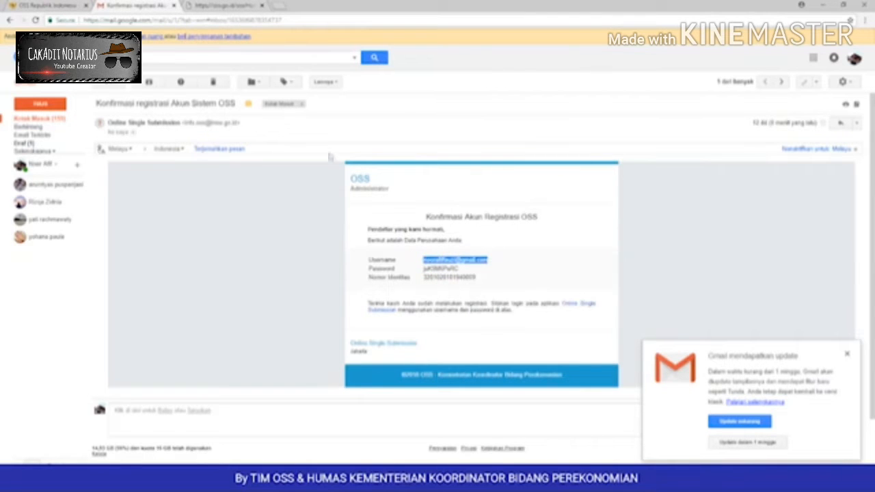
click(41, 5)
Step: Paste the copied username and password, enter the captcha code, and log in
click(363, 142)
right_click(370, 139)
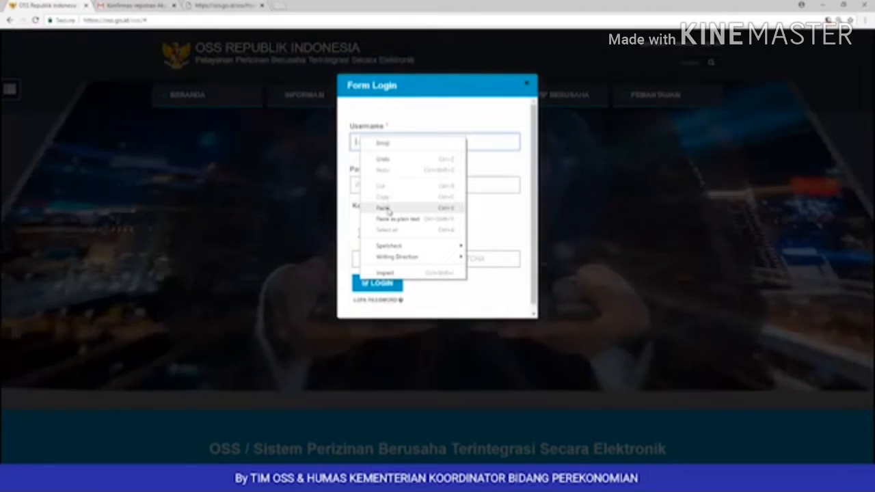
click(383, 207)
right_click(373, 188)
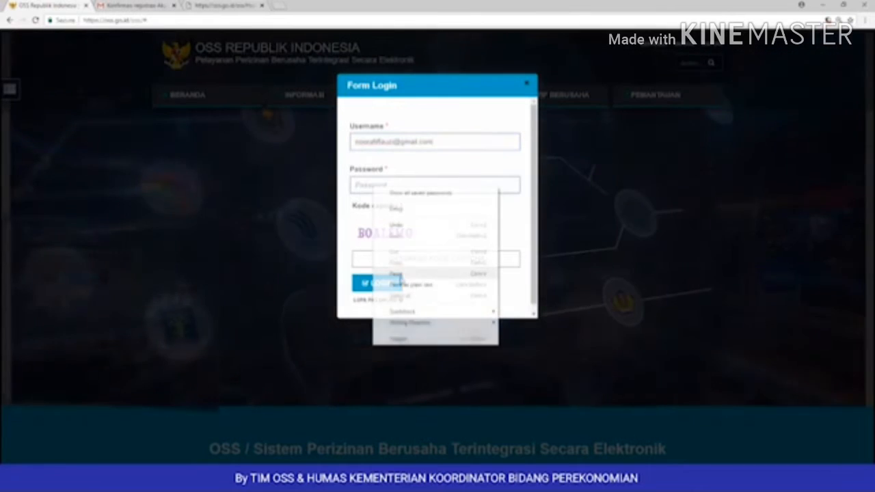
click(398, 274)
click(391, 260)
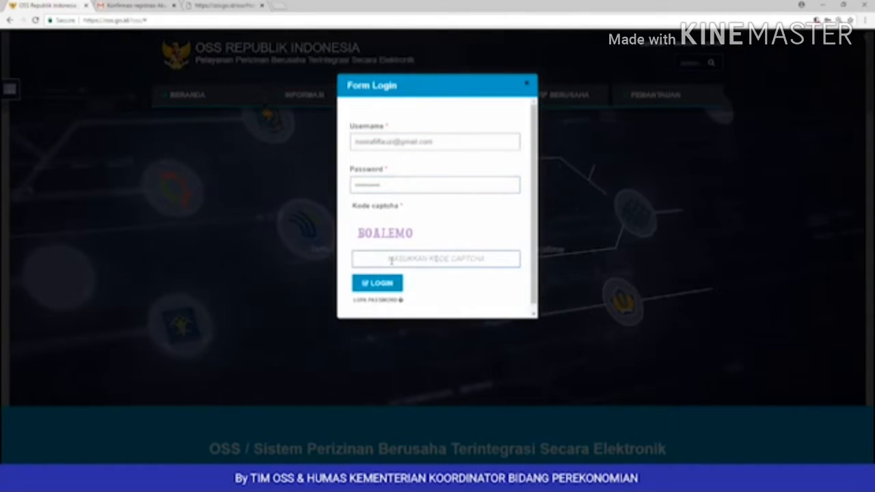
text(BOALEMO)
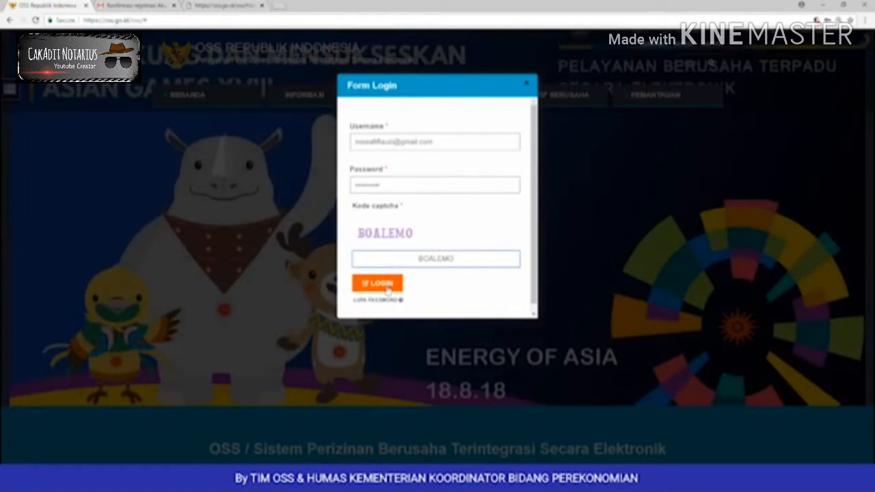
click(387, 289)
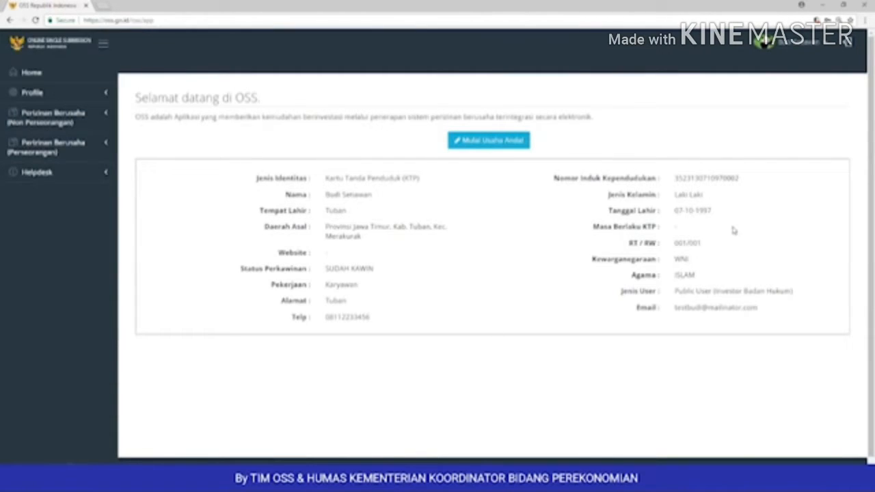
Step: View My Profile, then go to Profile > Perusahaan > Browse Badan Hukum
click(829, 48)
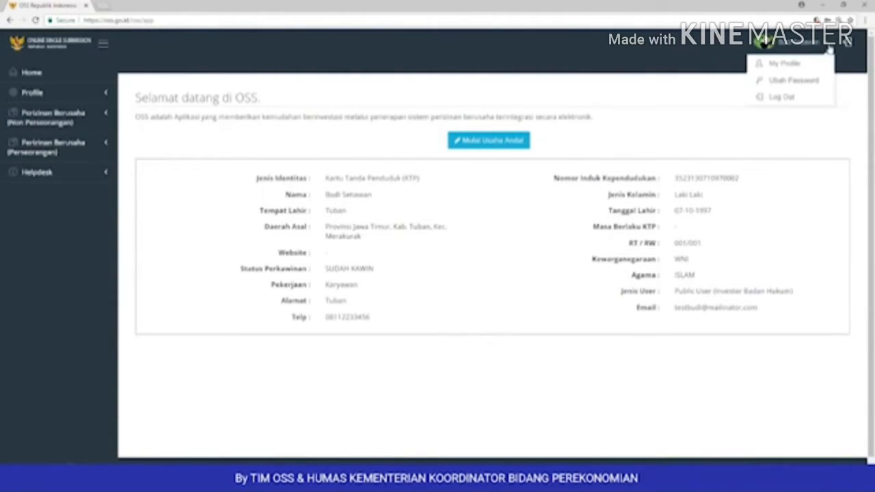
click(784, 62)
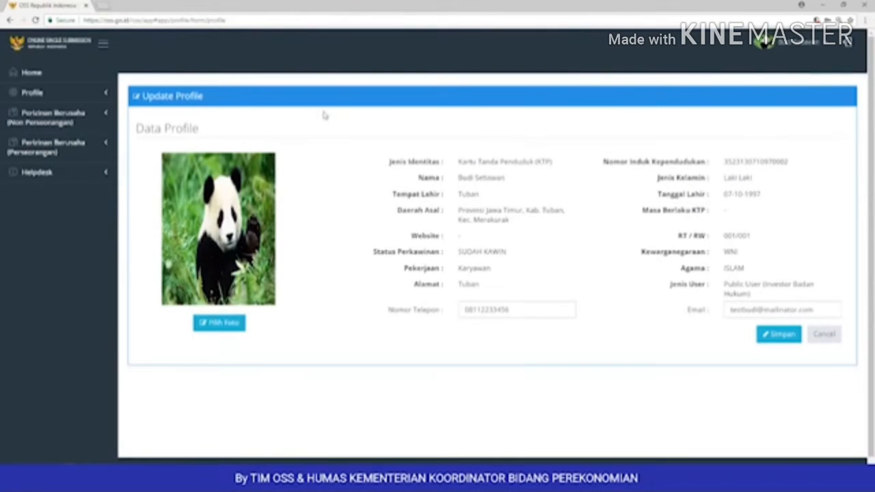
click(93, 94)
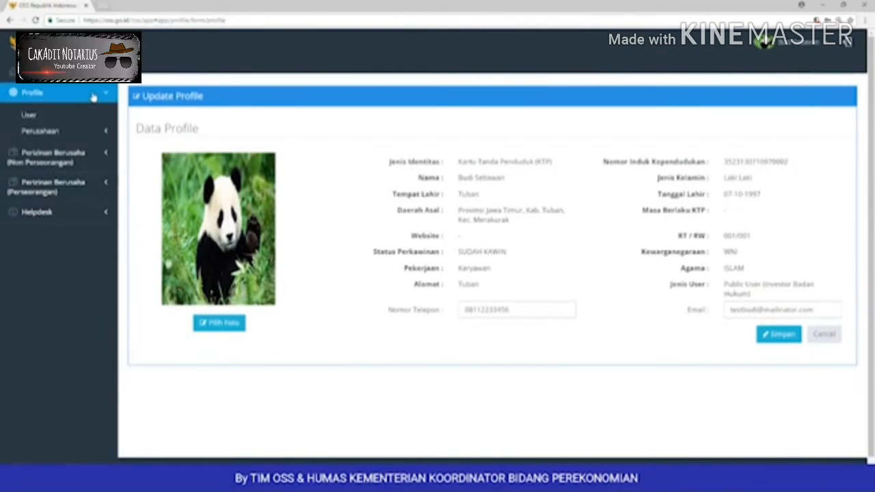
click(89, 130)
click(72, 150)
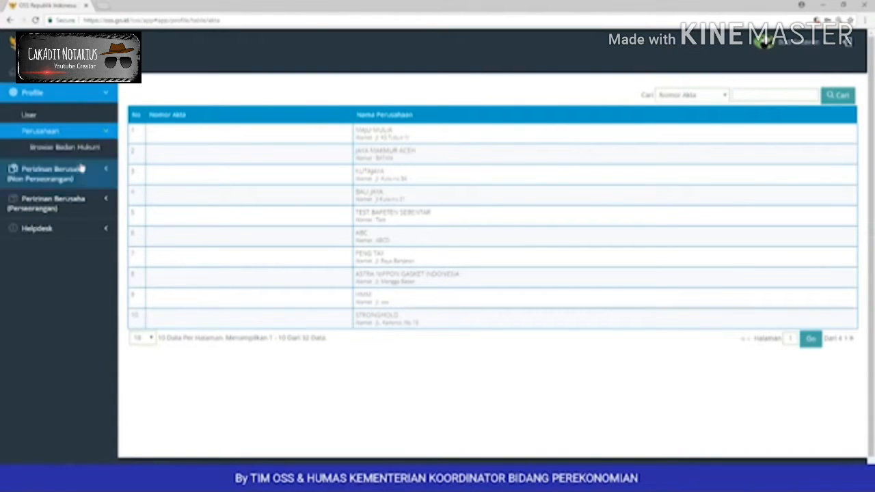
Step: Go to Perizinan Berusaha (Non Perseorangan) > Permohonan Berusaha > Perekaman Data Akta and add a new deed
click(78, 170)
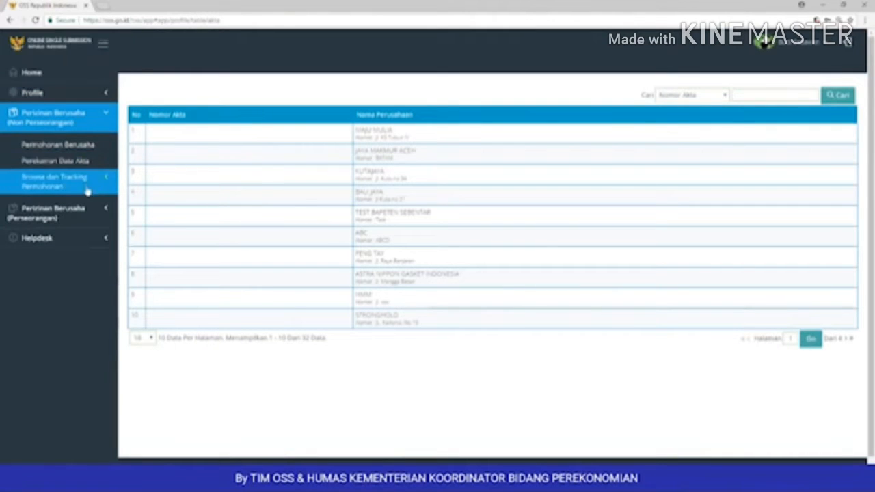
click(92, 146)
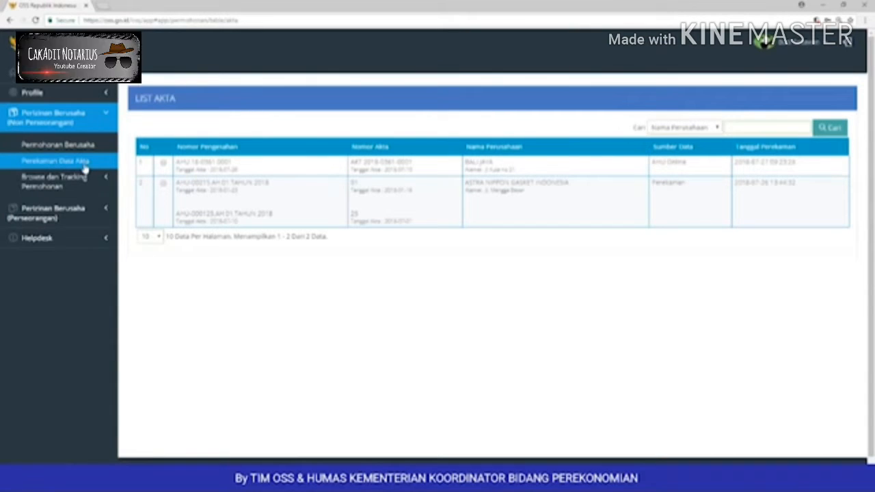
click(86, 166)
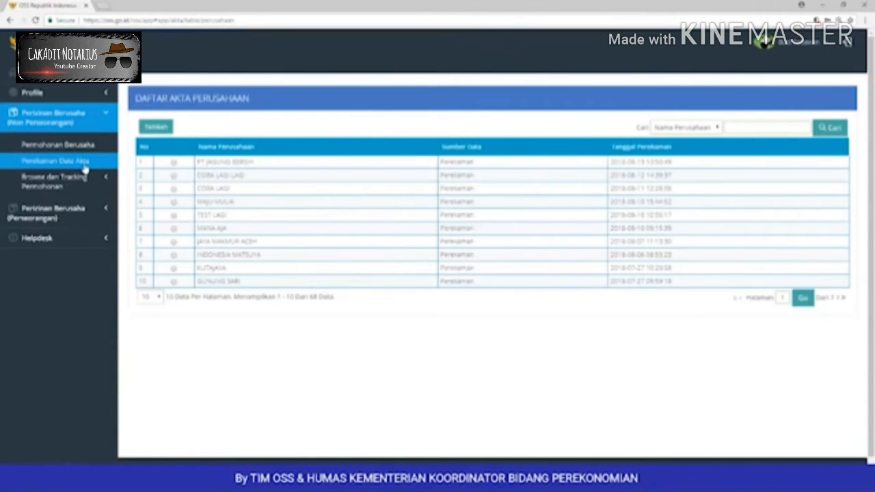
click(157, 133)
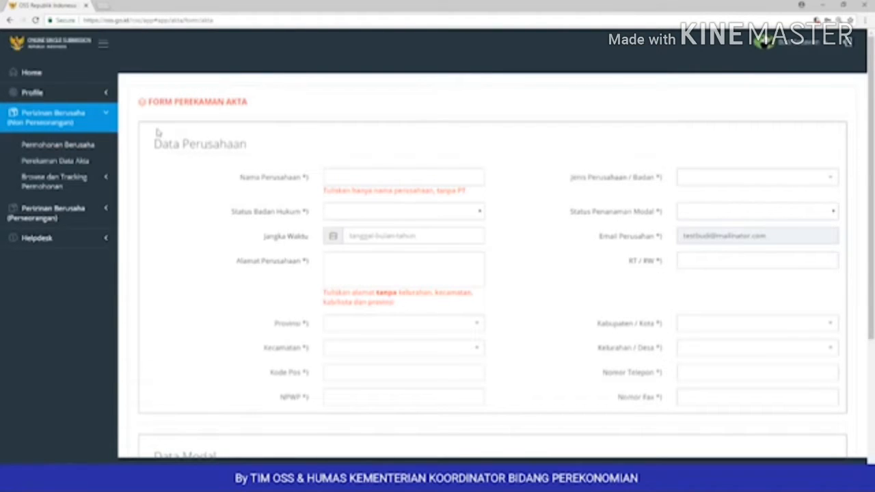
Step: Set company type Perseroan Terbatas (PT), investment status PMA and legal status Badan Hukum
drag(155, 142, 254, 146)
scroll(248, 150, down, 1)
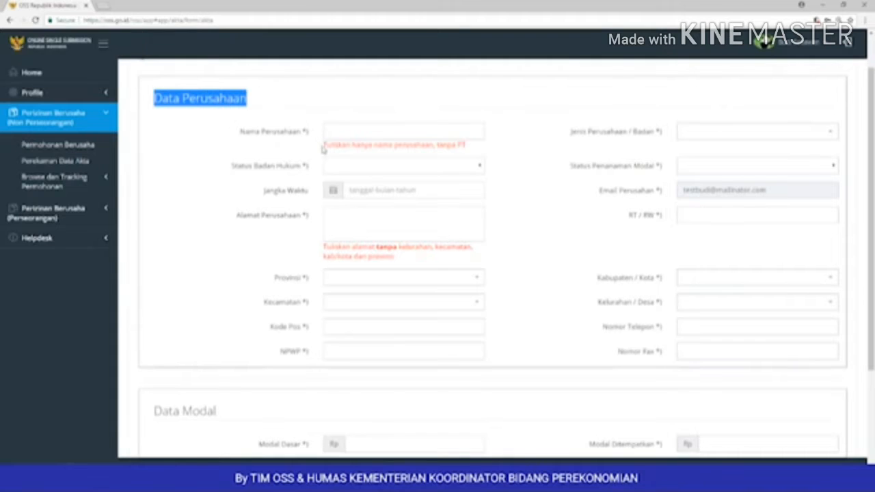
drag(326, 145, 469, 154)
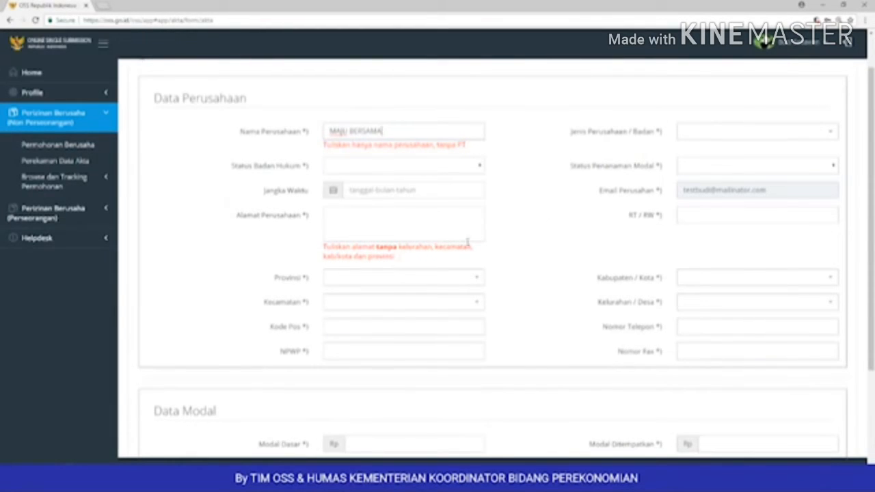
click(825, 141)
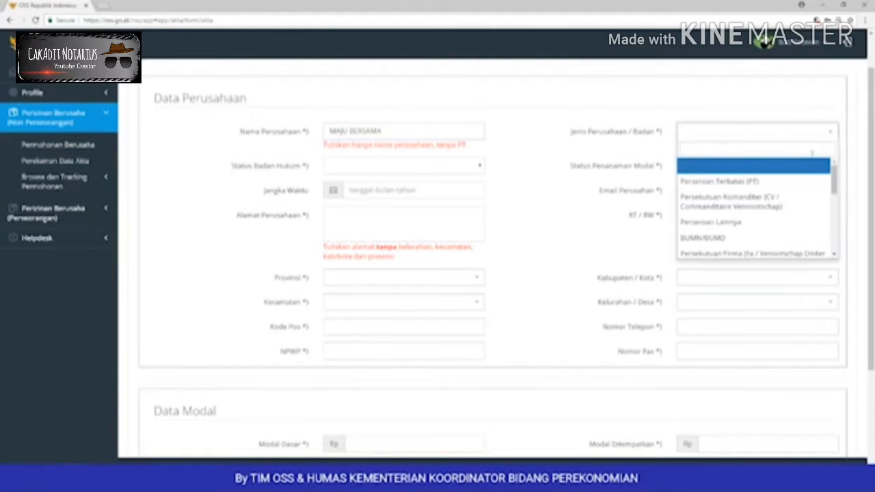
click(788, 183)
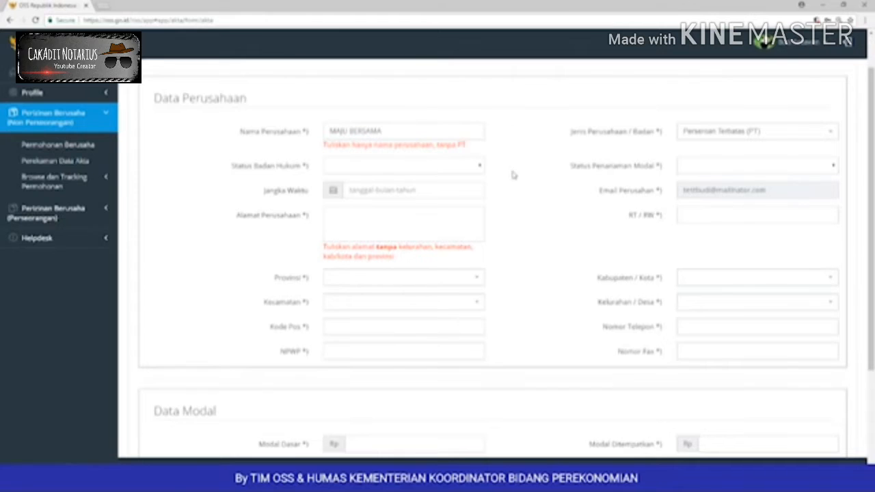
click(702, 165)
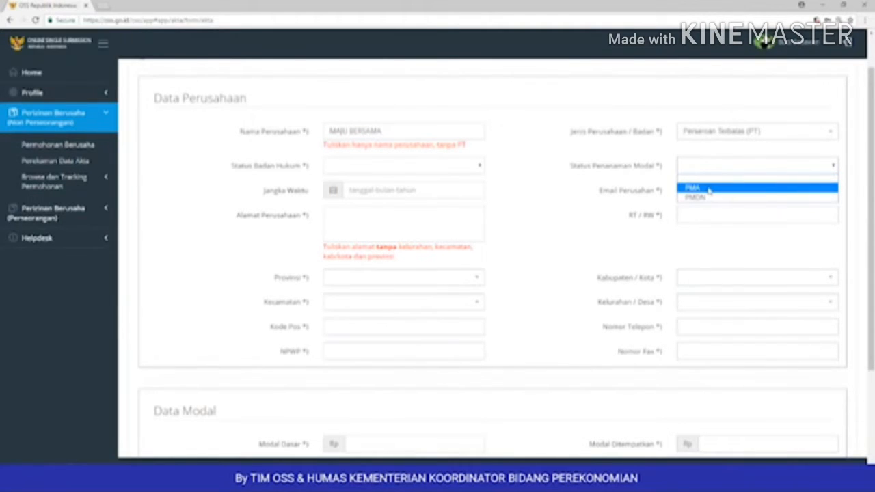
click(708, 189)
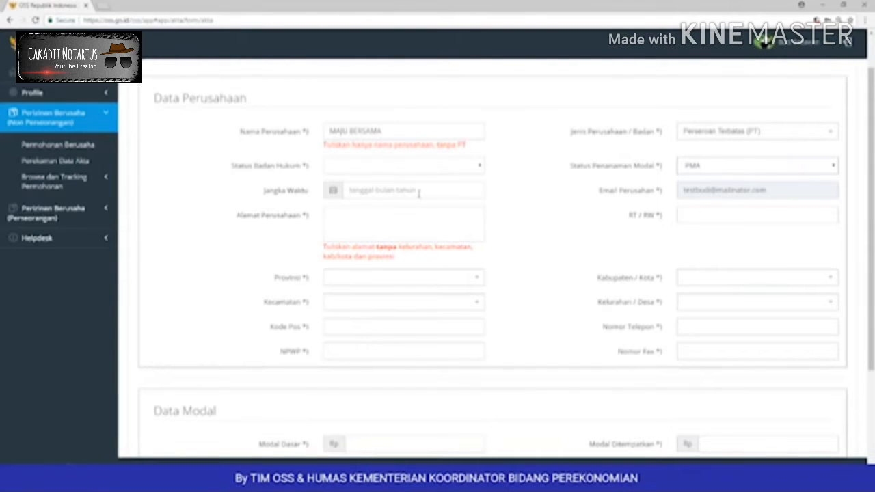
drag(264, 194, 308, 197)
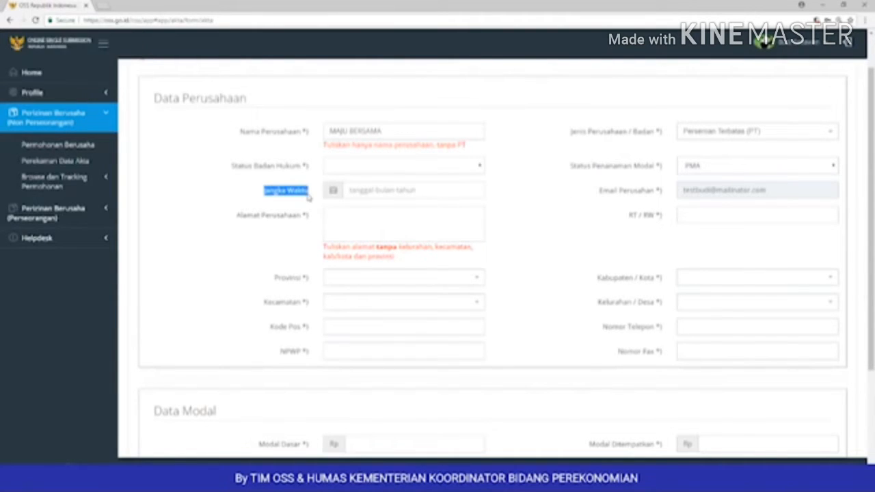
click(464, 168)
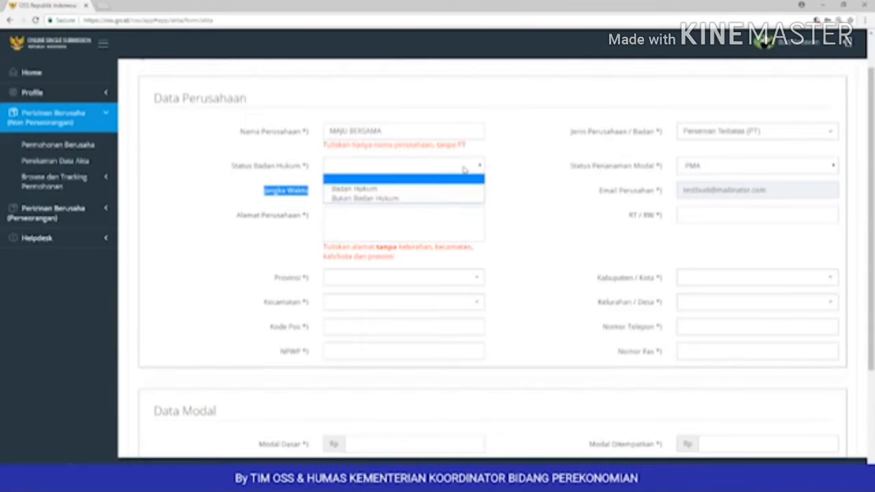
click(439, 188)
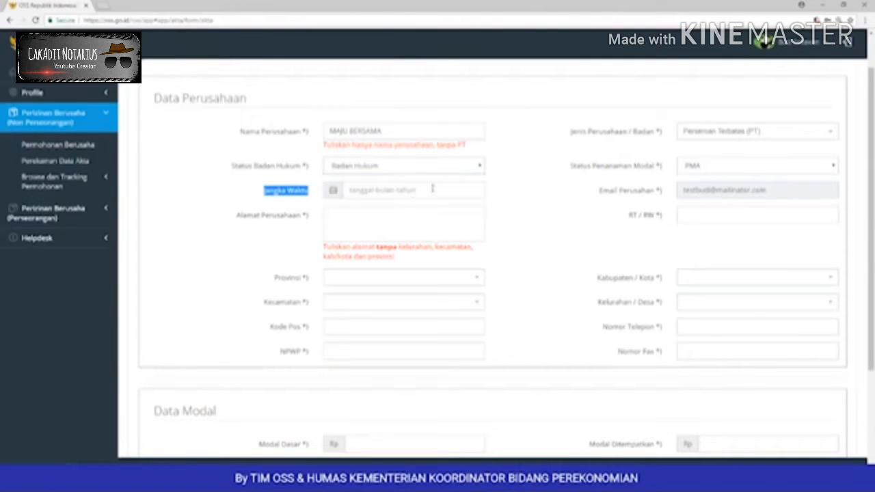
Step: Type the company's street address into the address field
click(361, 220)
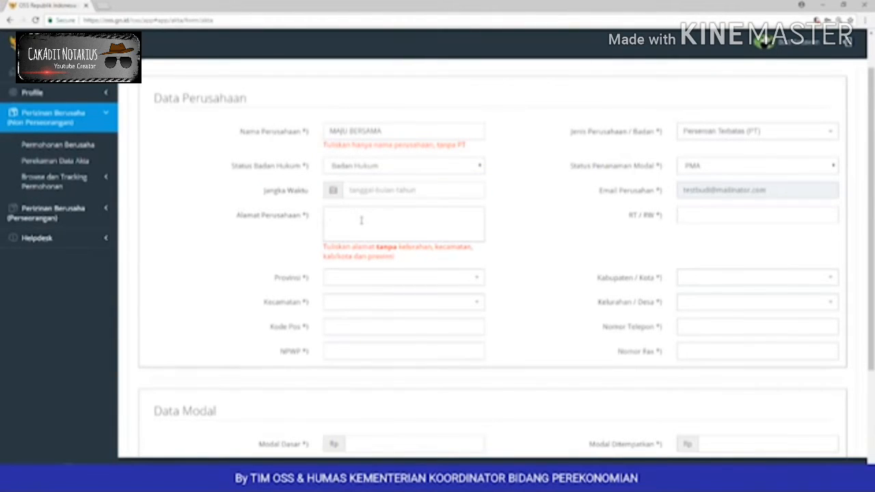
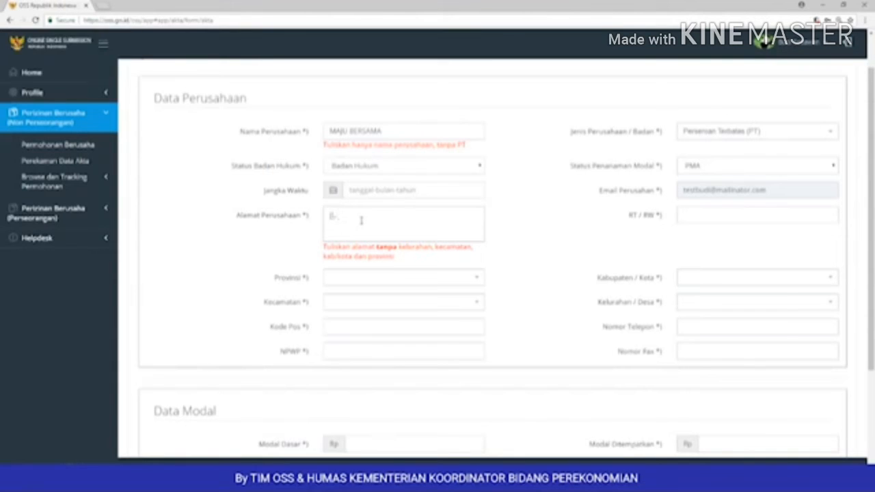
key(BackSpace)
key(BackSpace)
key(BackSpace)
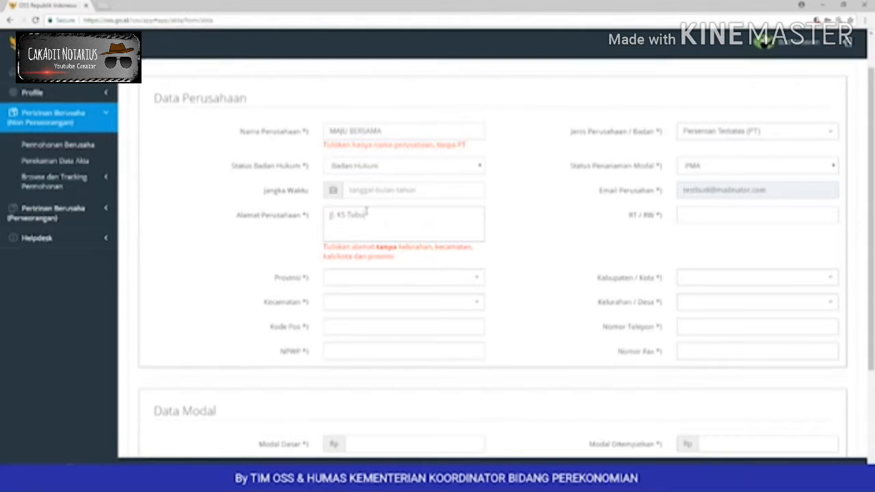
click(688, 215)
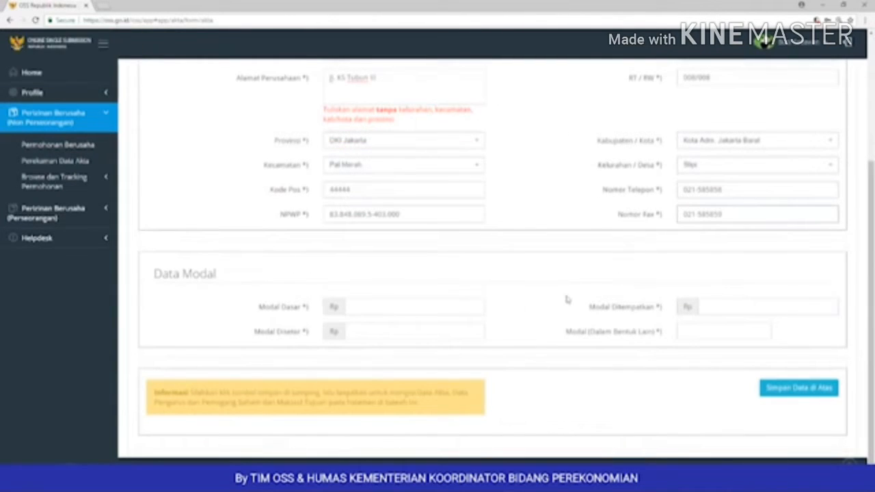
Step: Enter Modal Dasar 20.000.000.000, Ditempatkan and Disetor 12.000.000.000, other capital 0, then save
click(431, 303)
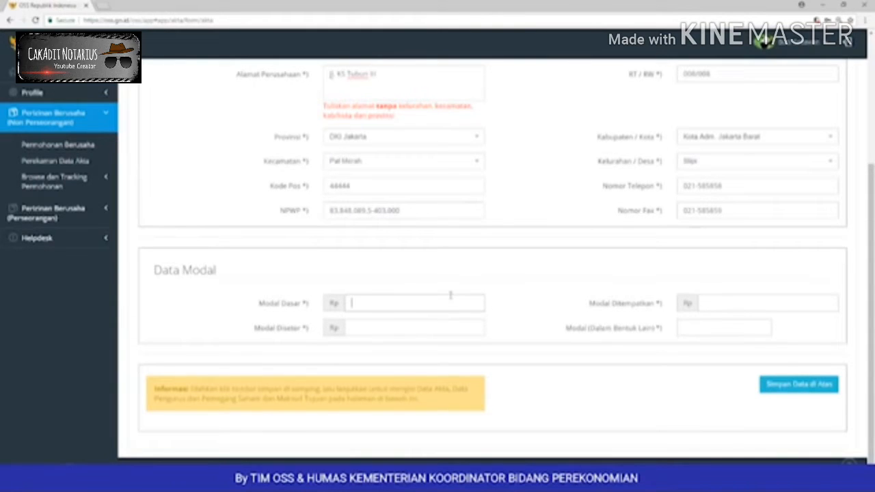
drag(260, 305, 309, 331)
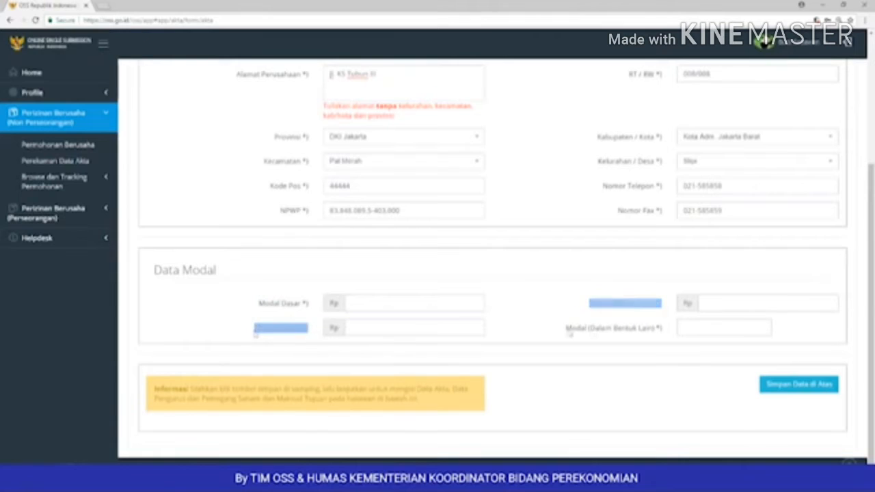
click(563, 331)
drag(563, 331, 667, 331)
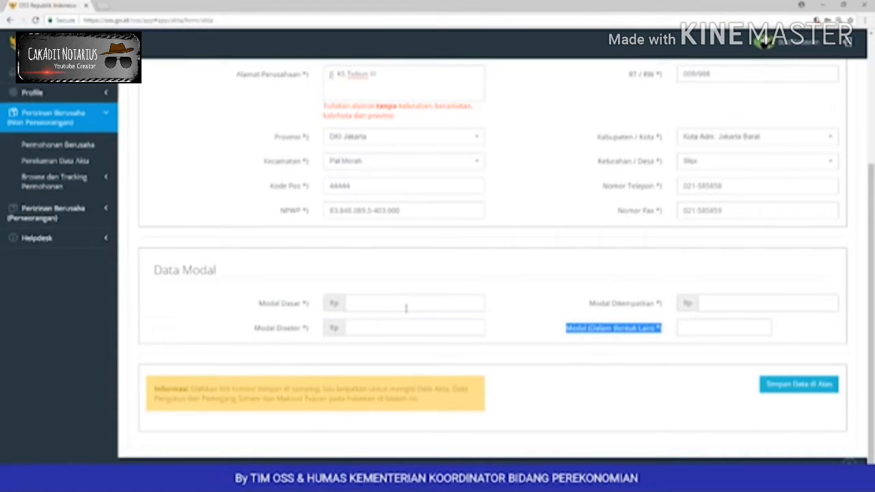
click(683, 331)
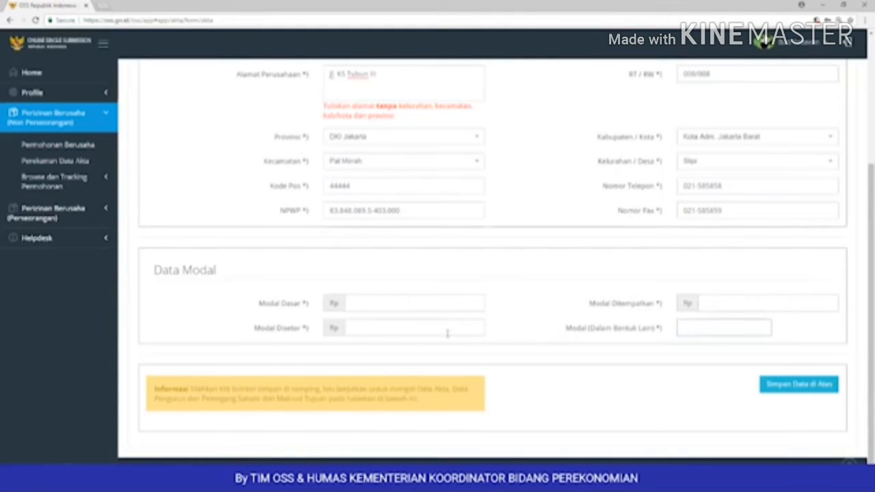
click(424, 332)
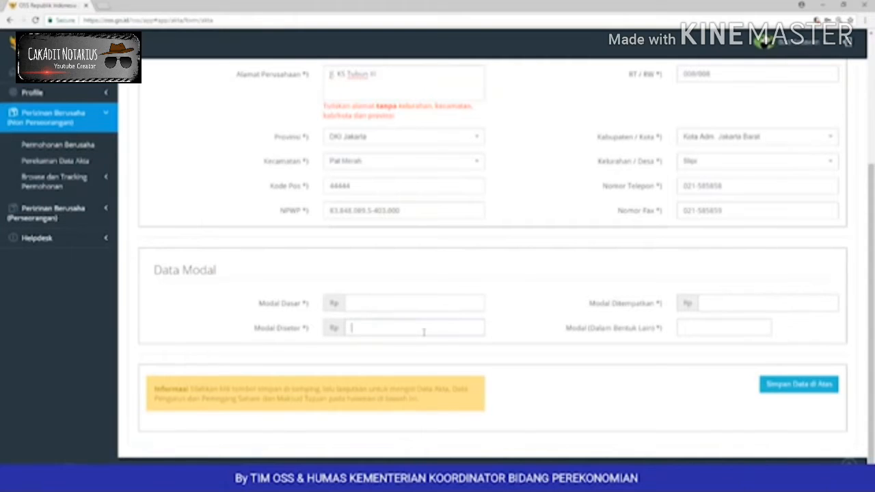
text(12.000.000.)
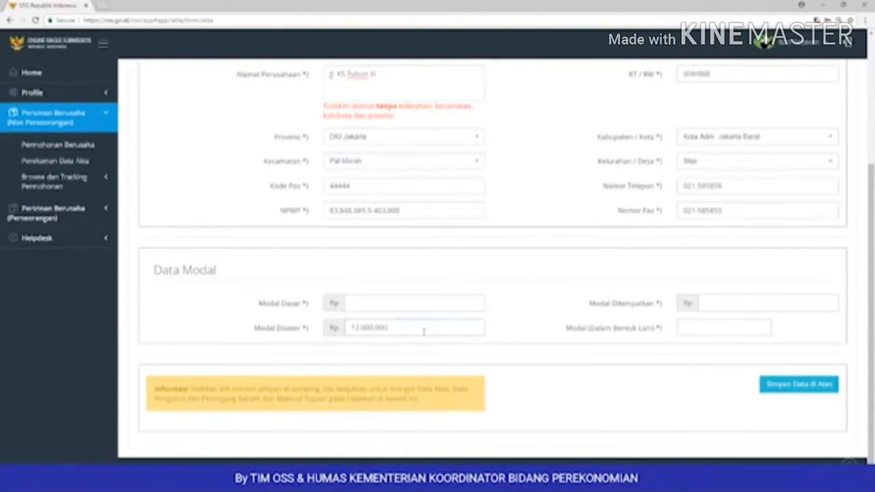
text(000)
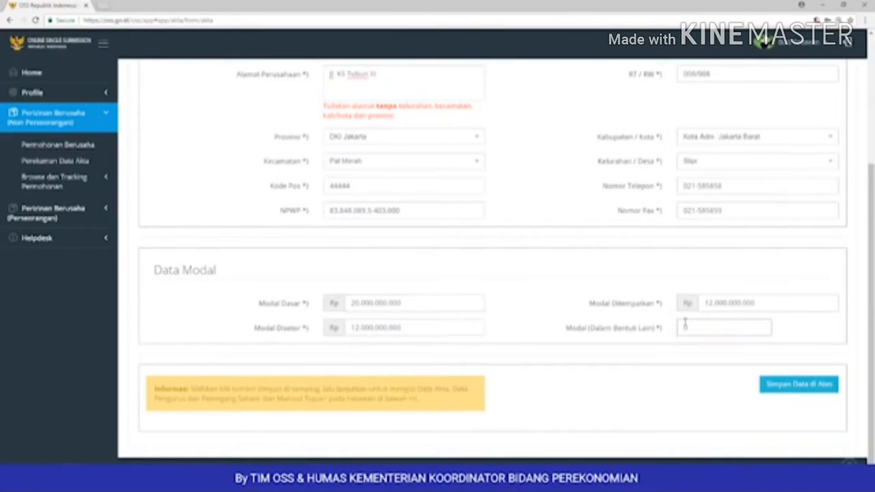
click(823, 386)
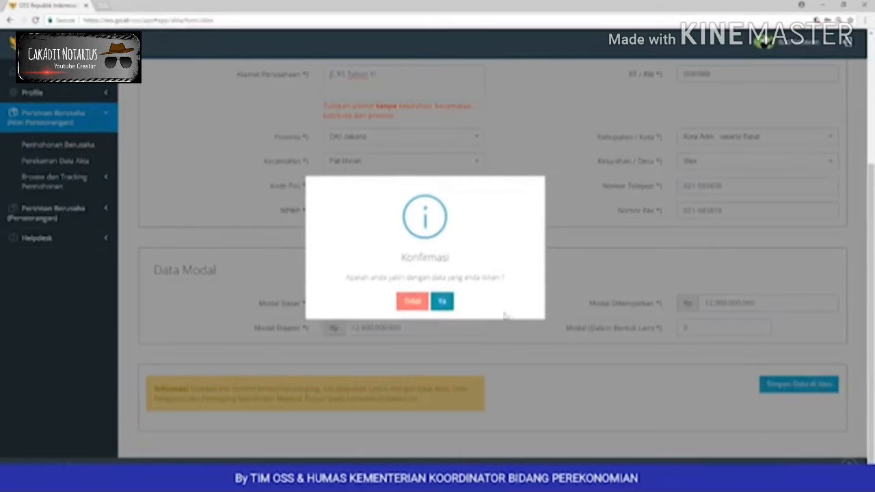
Step: Confirm the company data, save founding deed 226 (AHU-28, 31-01-2016), and begin a new shareholder entry
click(441, 301)
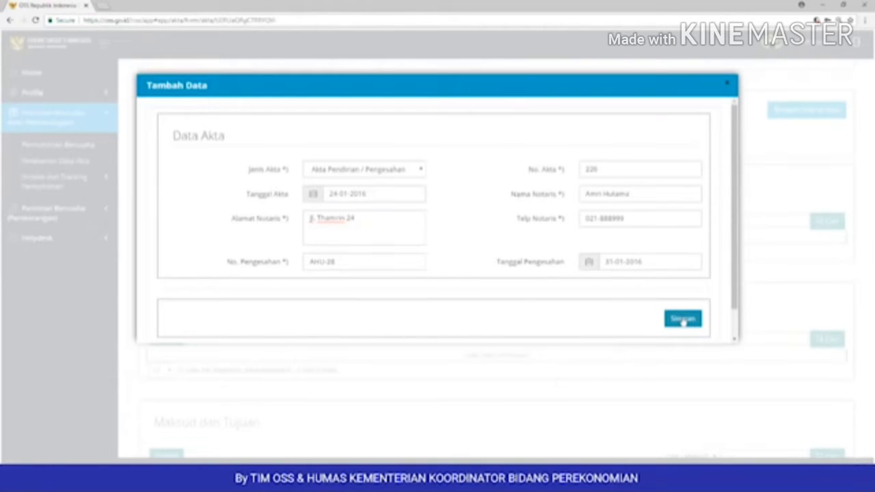
click(683, 320)
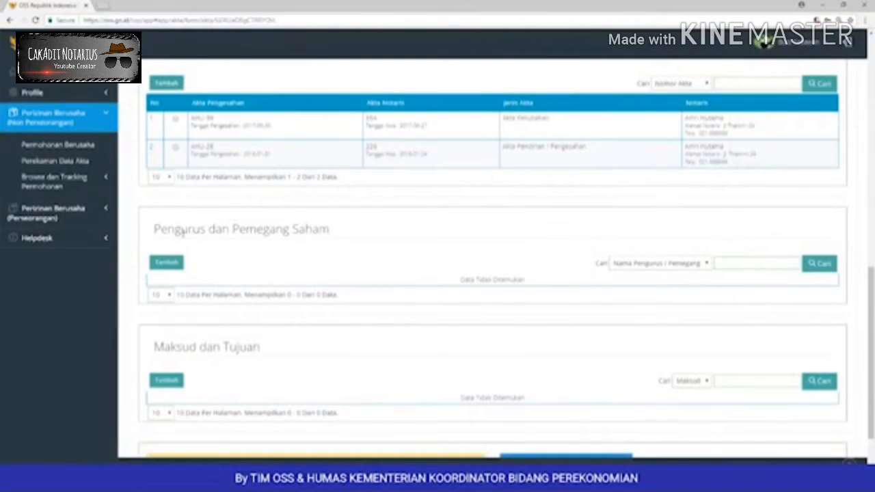
drag(156, 230, 338, 242)
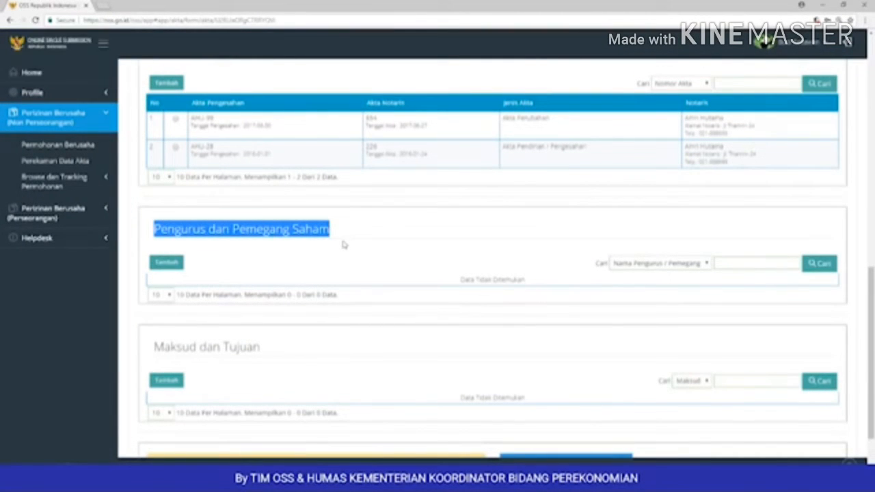
click(325, 231)
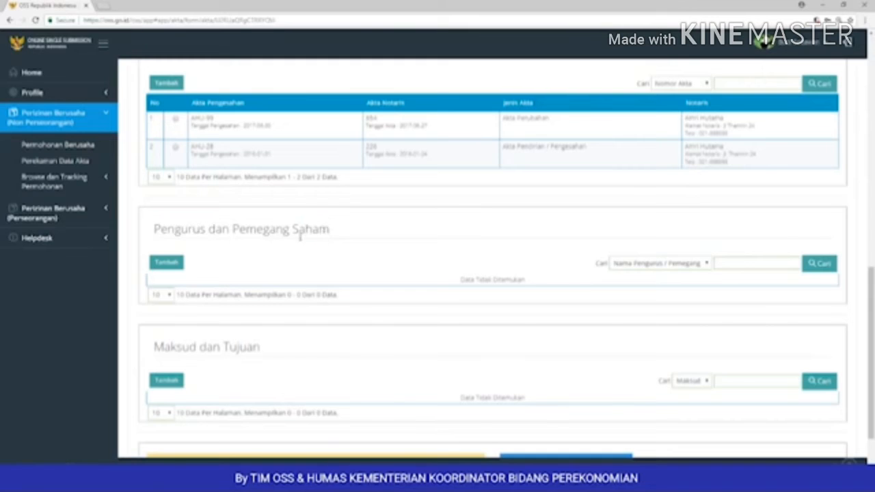
click(178, 265)
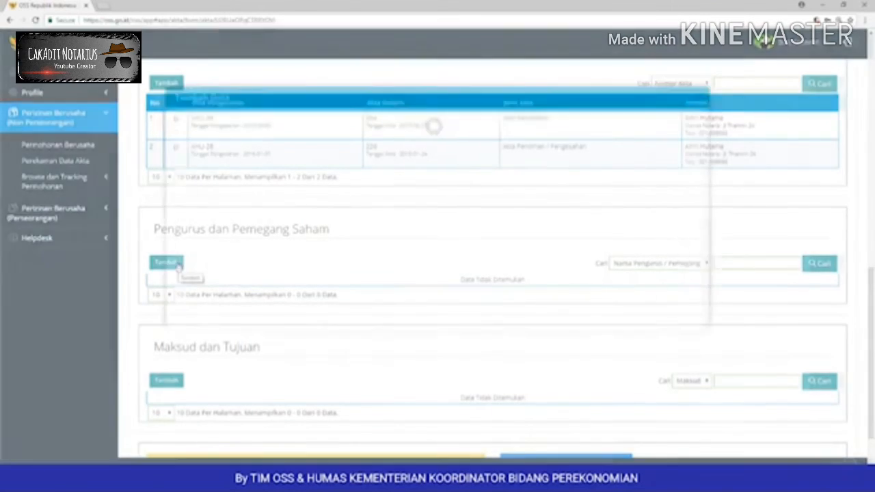
Step: Mark Marina Inc as a foreign shareholder who is not a director or commissioner
click(387, 169)
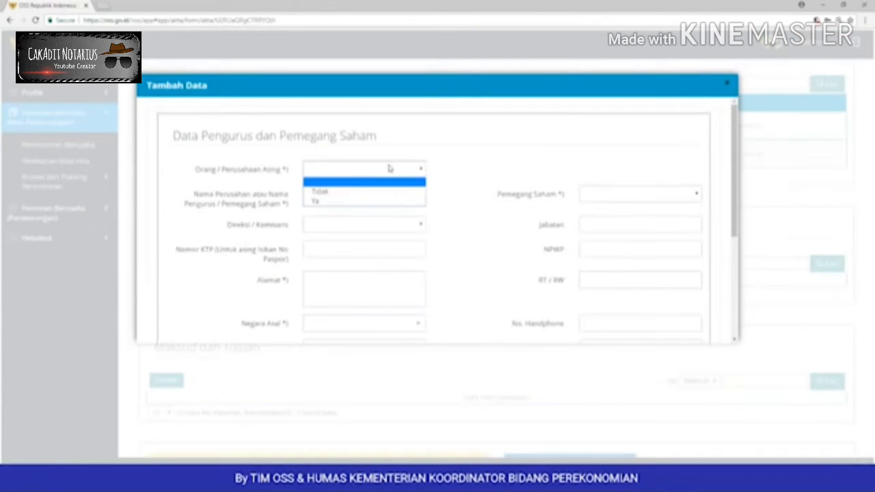
click(365, 202)
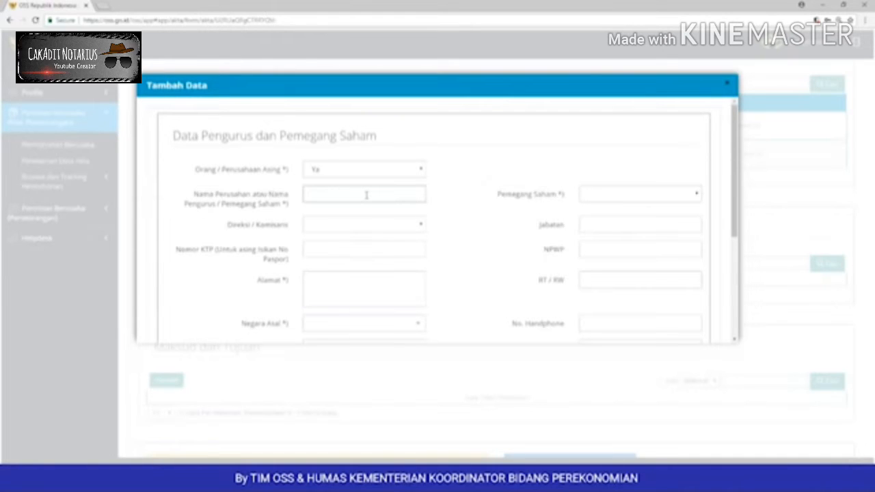
text(Marina In)
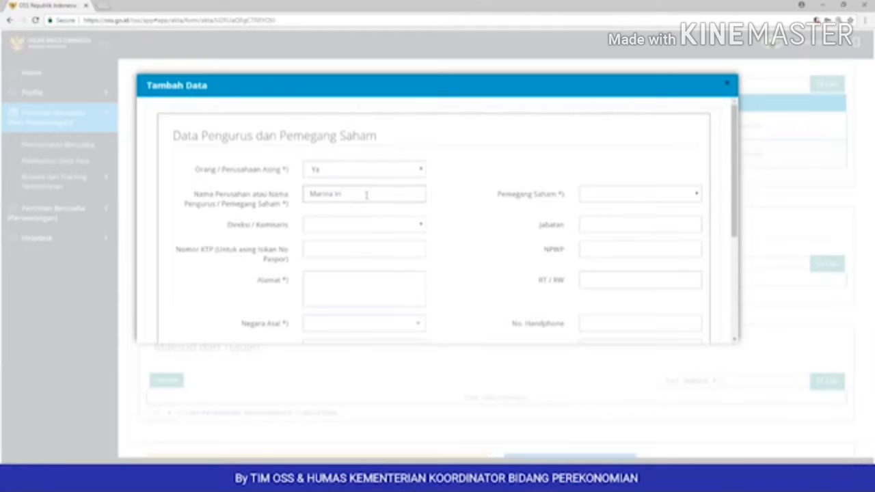
text(c)
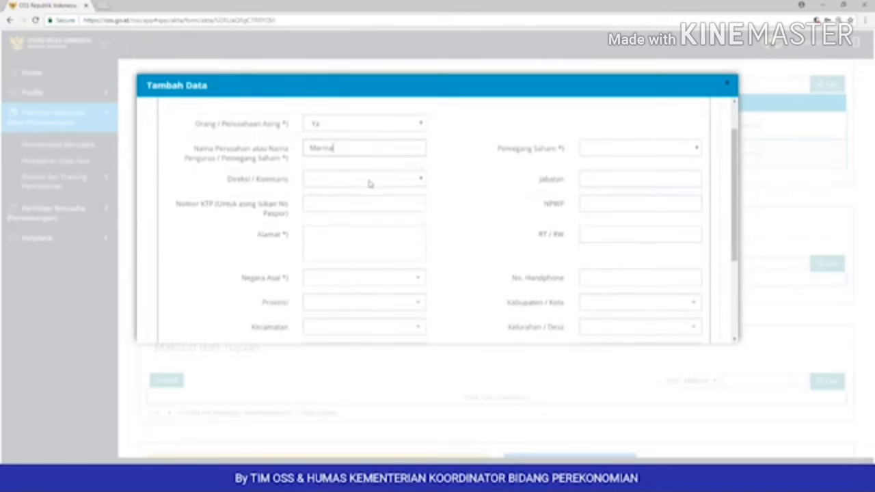
click(369, 180)
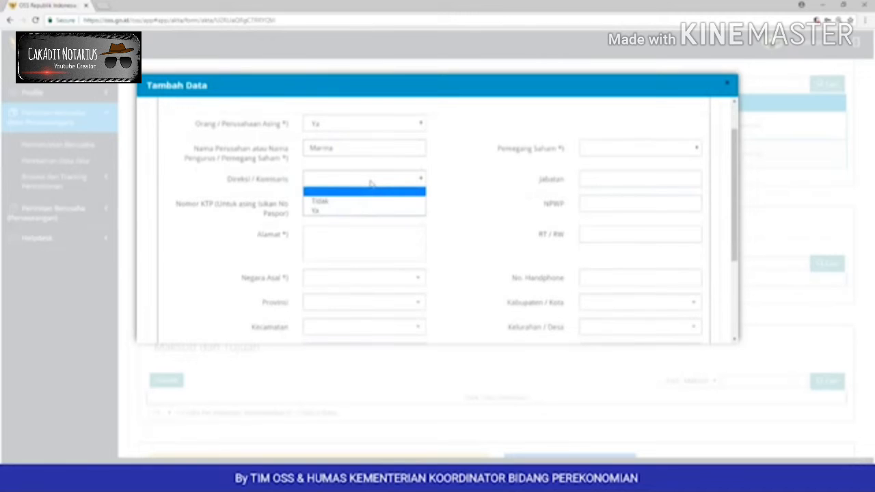
click(360, 202)
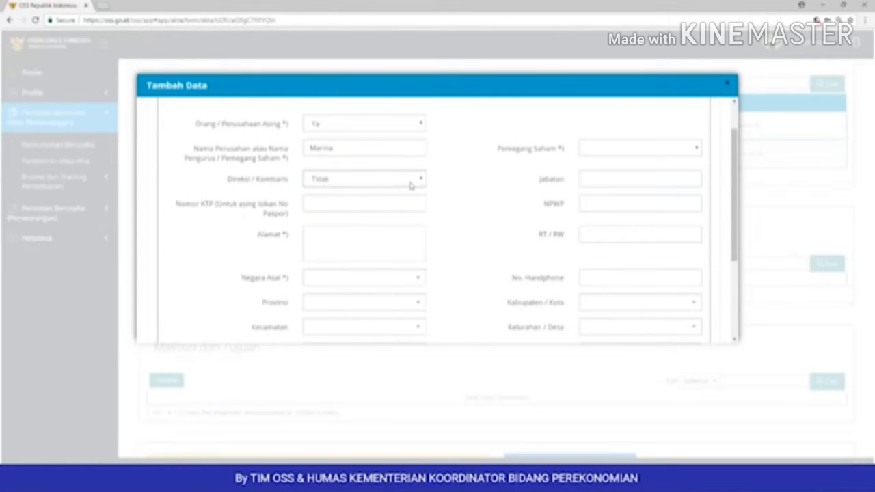
click(600, 149)
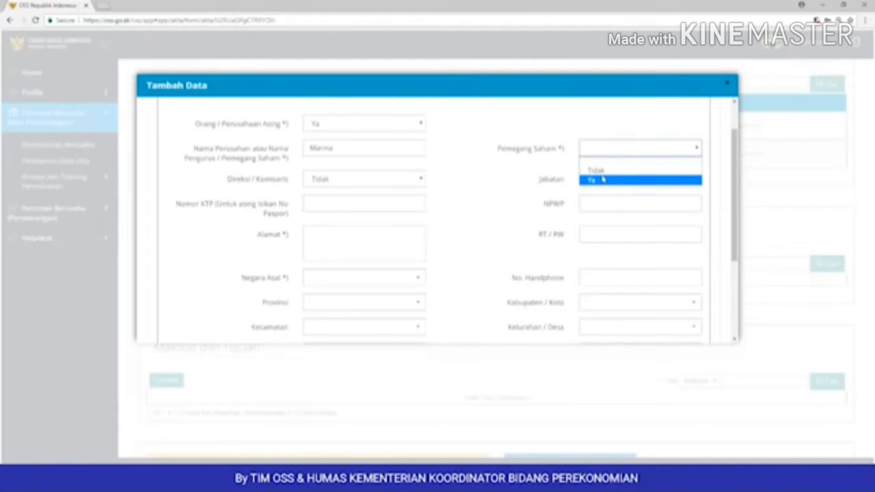
click(602, 179)
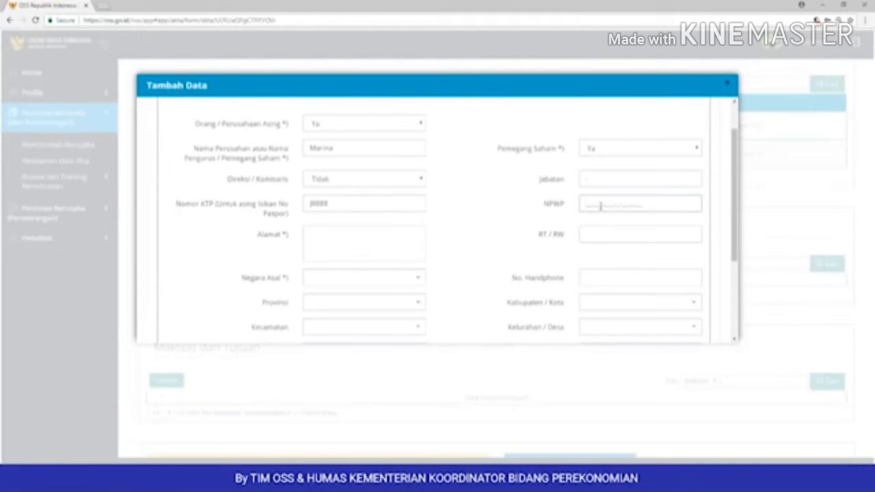
click(600, 207)
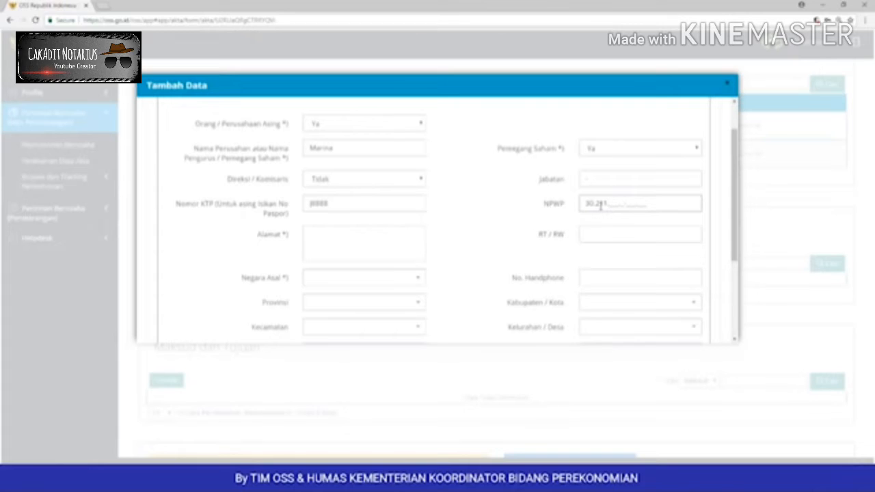
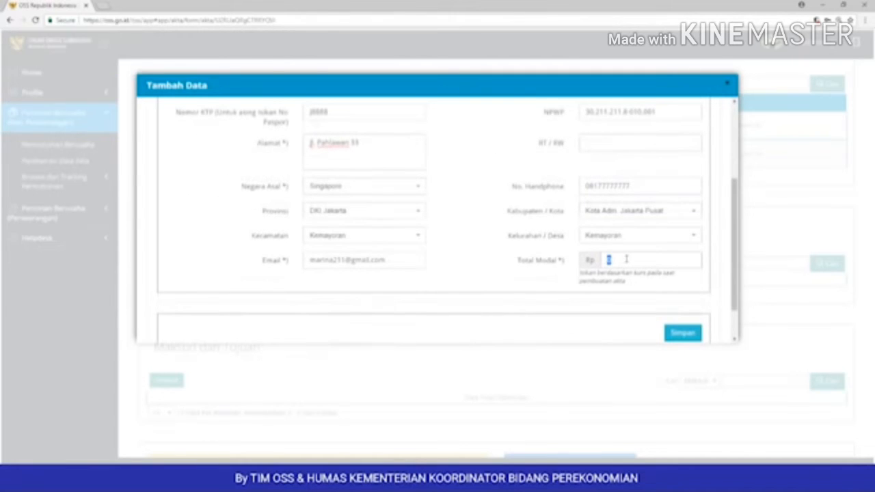
scroll(626, 258, down, 1)
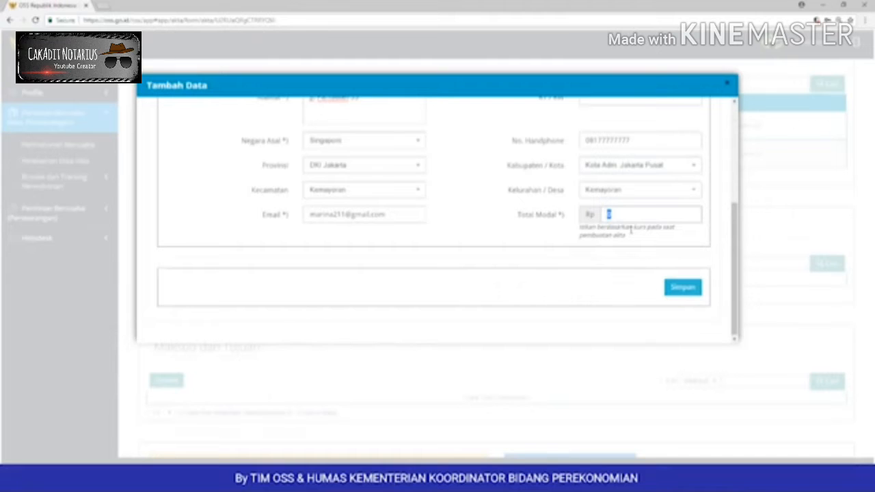
text(10000000000)
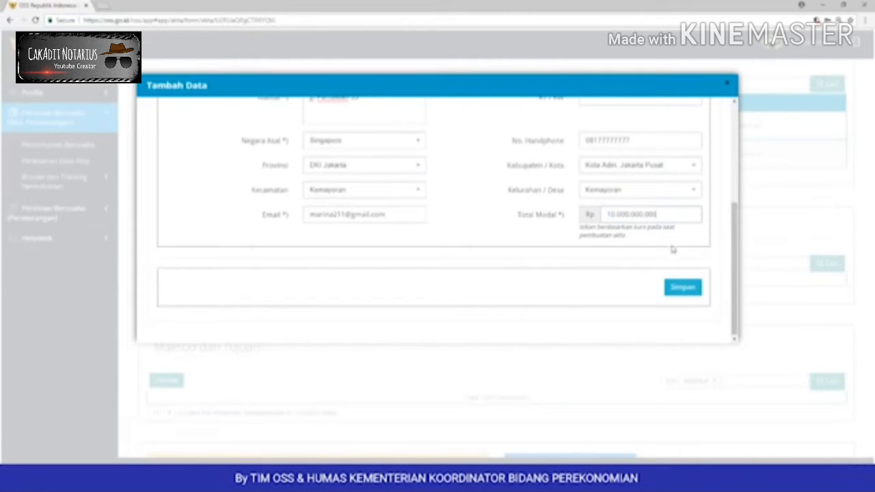
click(677, 288)
click(450, 302)
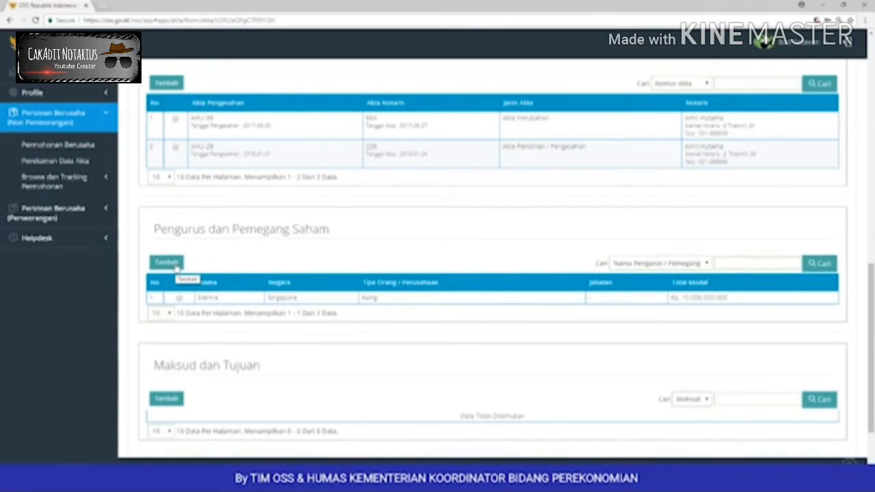
Step: Add a local Indonesian shareholder-director with total capital 2.000.000.000
click(175, 264)
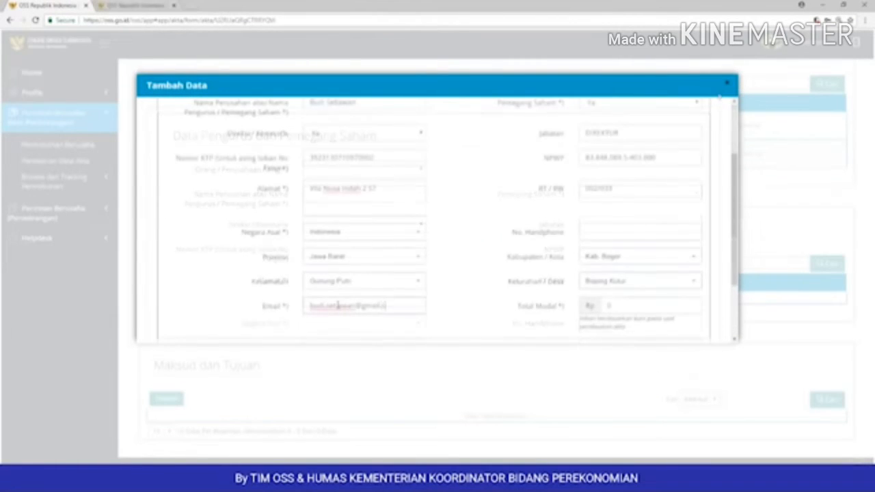
text(om)
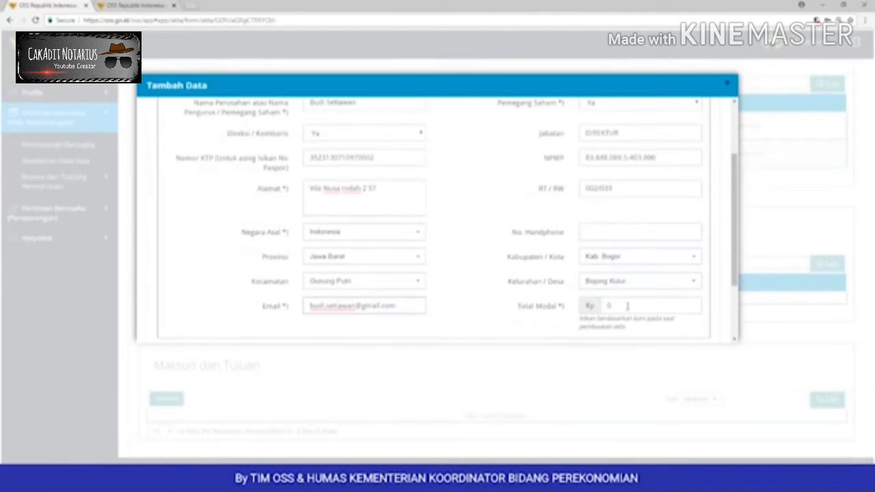
click(589, 306)
text(2.000.000.)
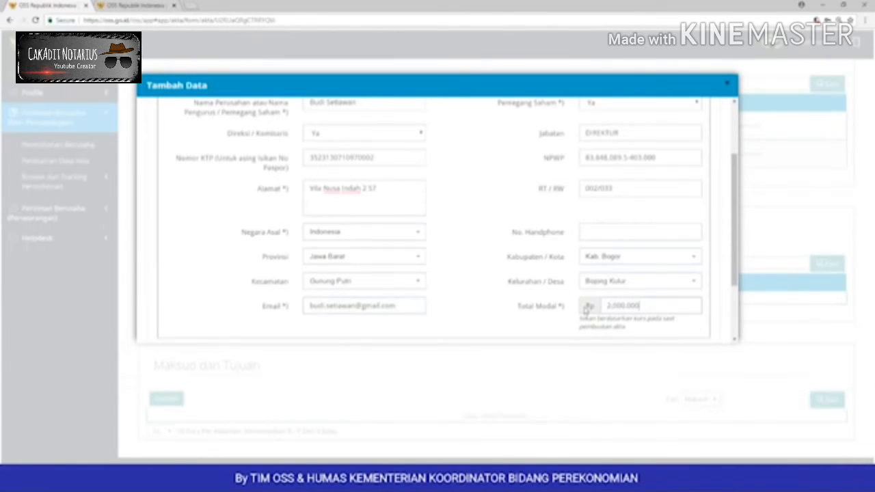
text(000)
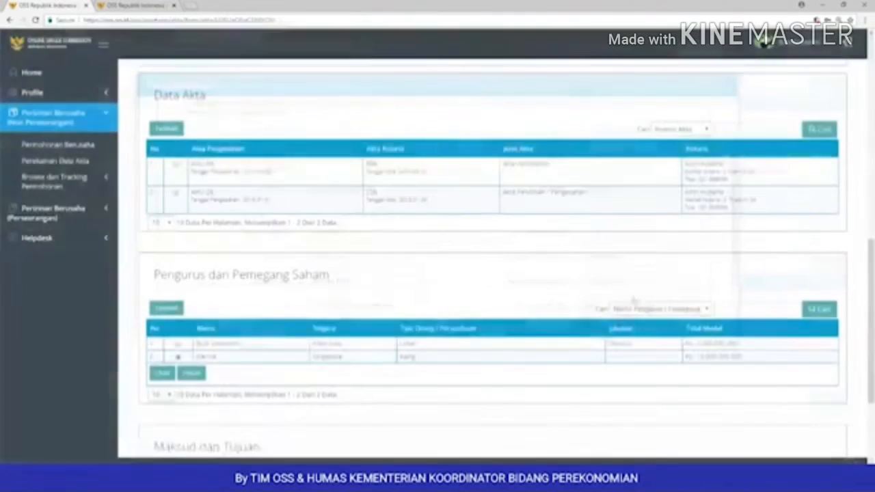
scroll(402, 346, down, 1)
scroll(402, 346, down, 3)
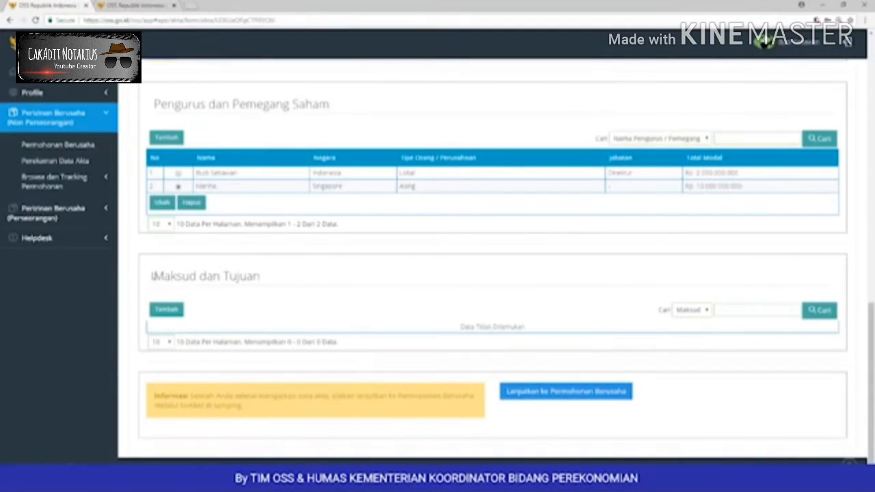
drag(154, 276, 268, 279)
Step: Add a Maksud dan Tujuan entry of C - INDUSTRI PENGOLAHAN with 31 - INDUSTRI FURNITUR and save it
click(267, 286)
click(166, 310)
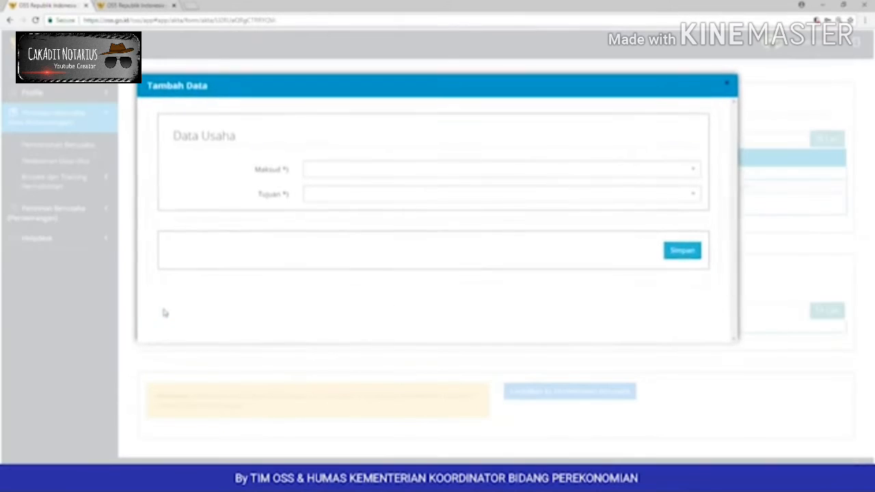
click(435, 172)
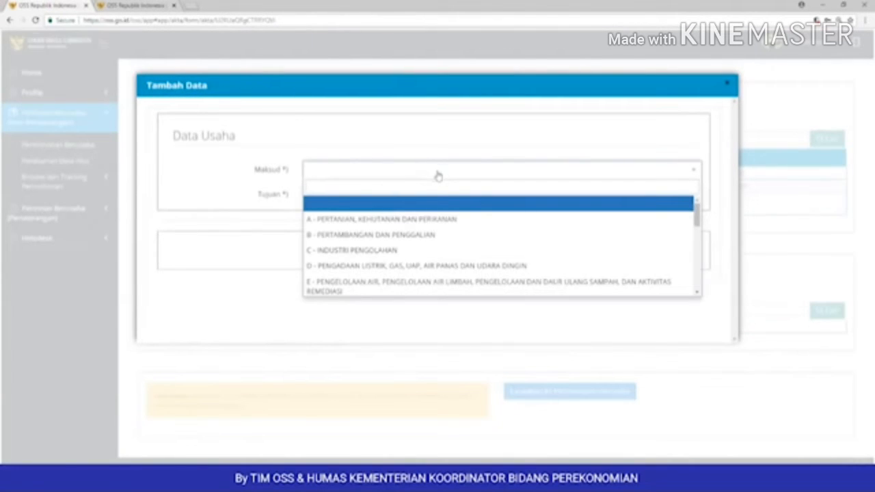
click(431, 251)
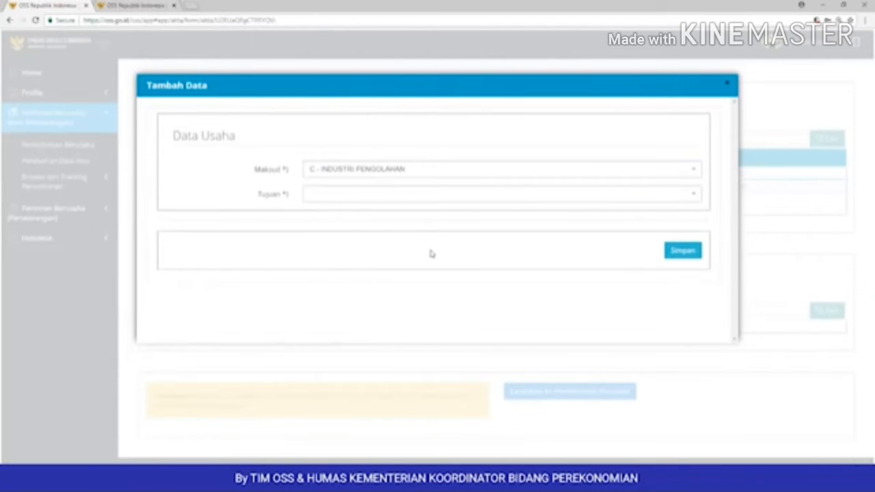
click(436, 198)
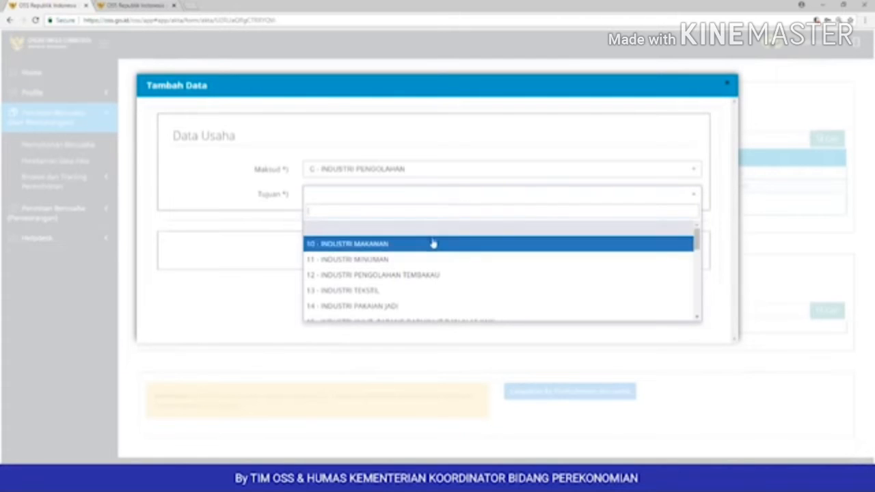
scroll(432, 243, down, 1)
scroll(432, 245, down, 1)
scroll(433, 245, down, 1)
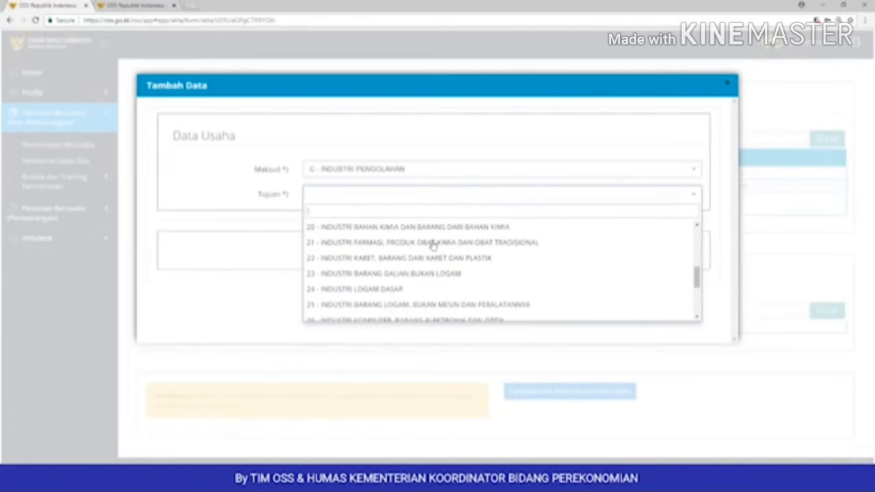
scroll(432, 245, down, 3)
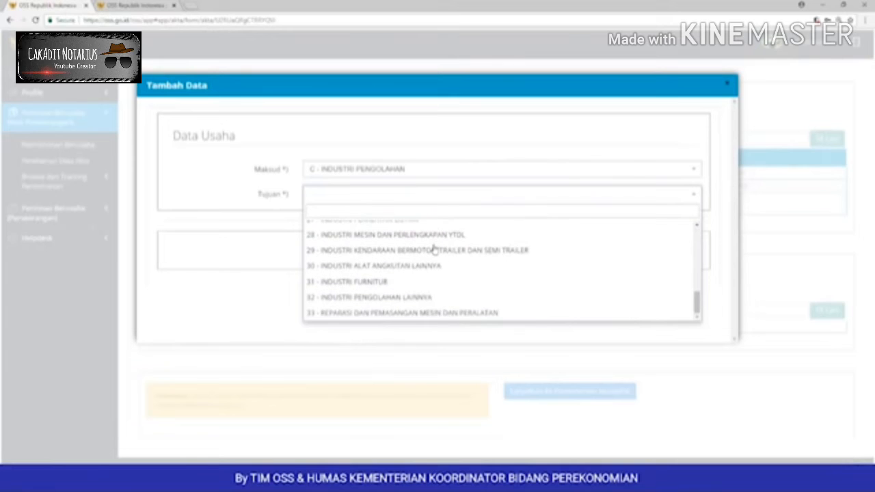
click(422, 283)
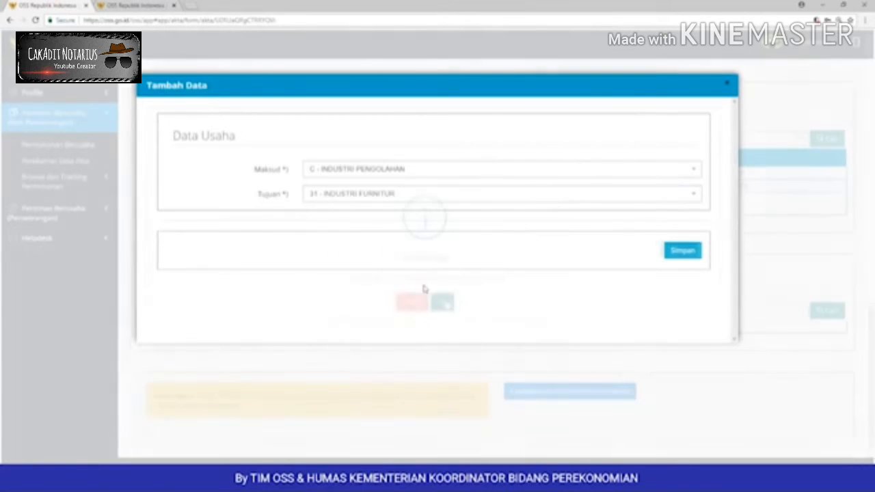
click(442, 299)
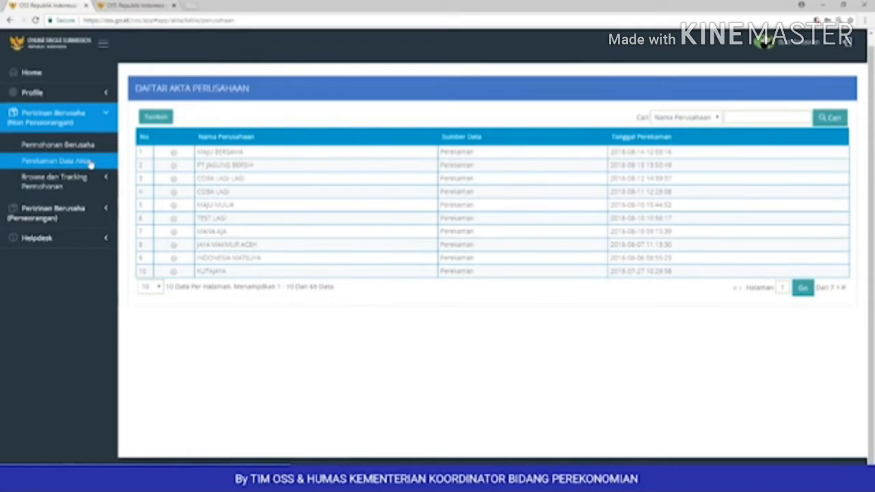
Step: Under Permohonan Berusaha, select the MAJU BERSAMA deed in LIST AKTA and confirm processing it
click(75, 116)
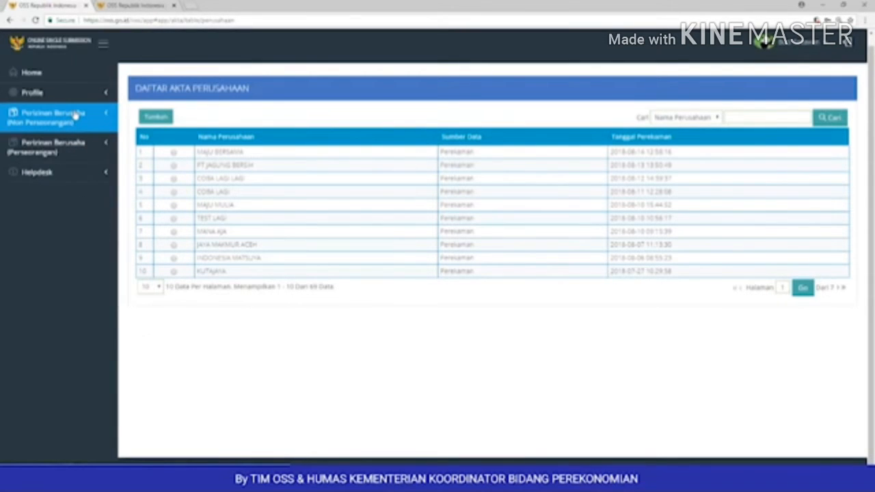
click(76, 116)
click(74, 145)
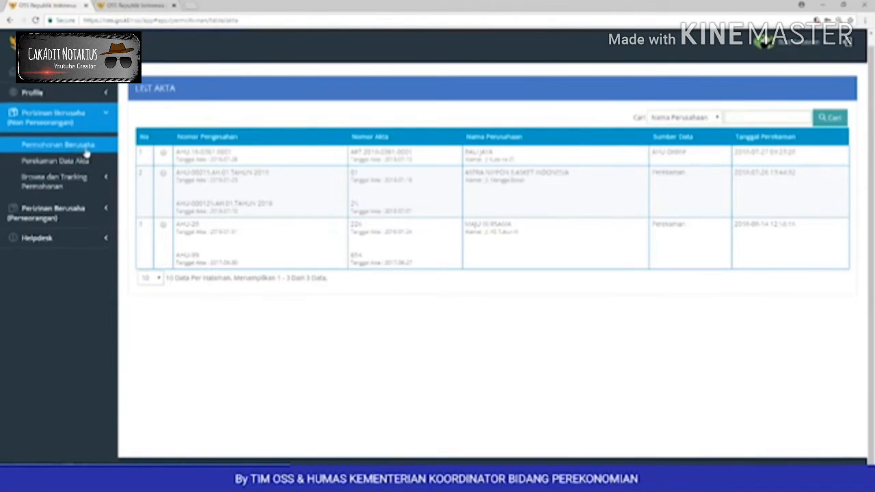
click(163, 229)
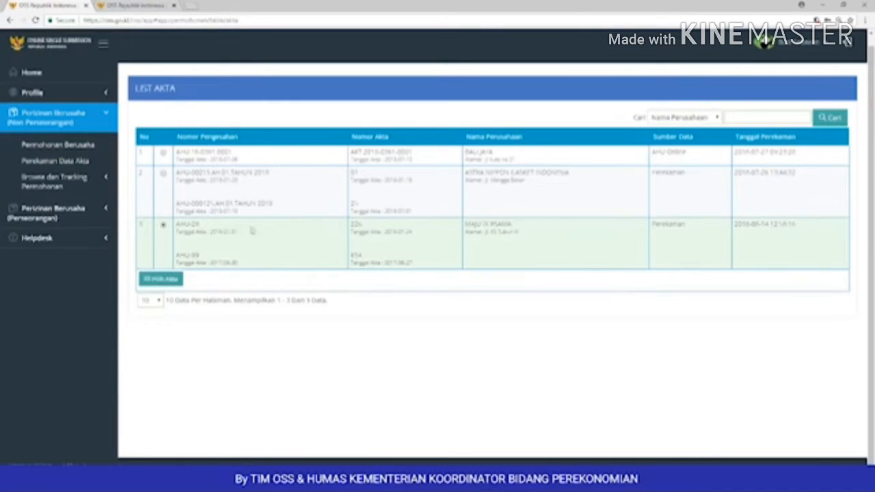
drag(468, 225, 528, 235)
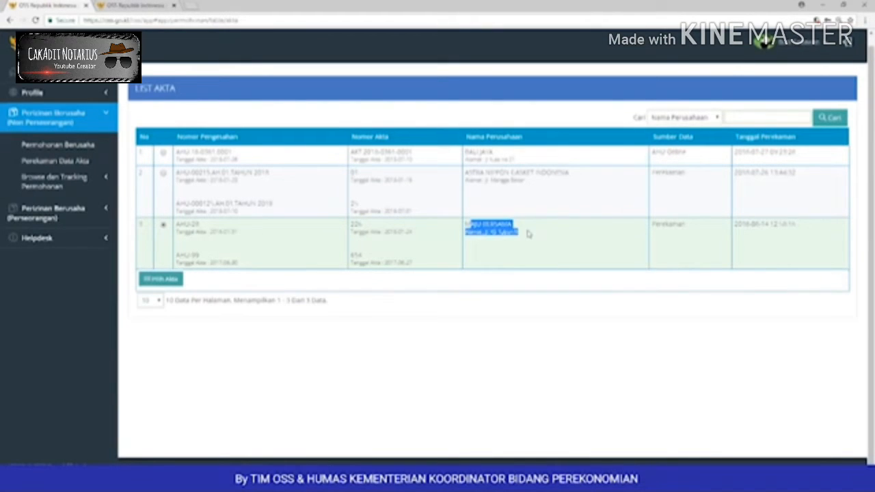
click(449, 240)
click(172, 281)
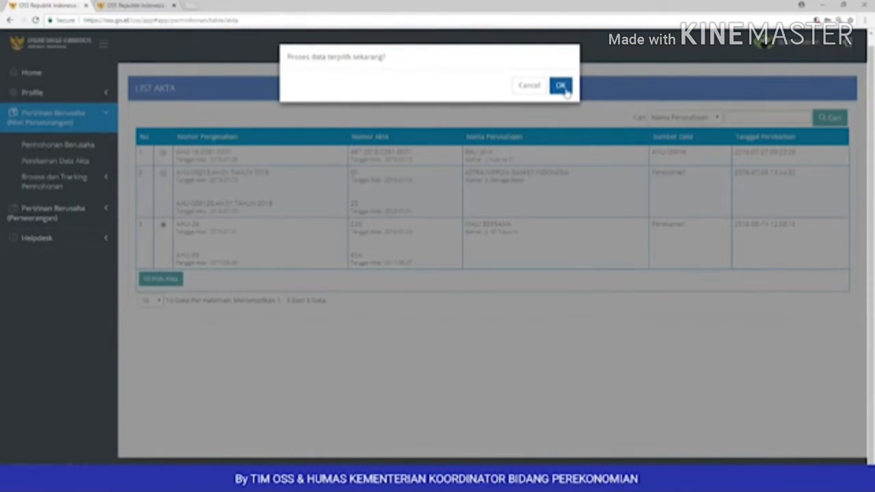
click(561, 86)
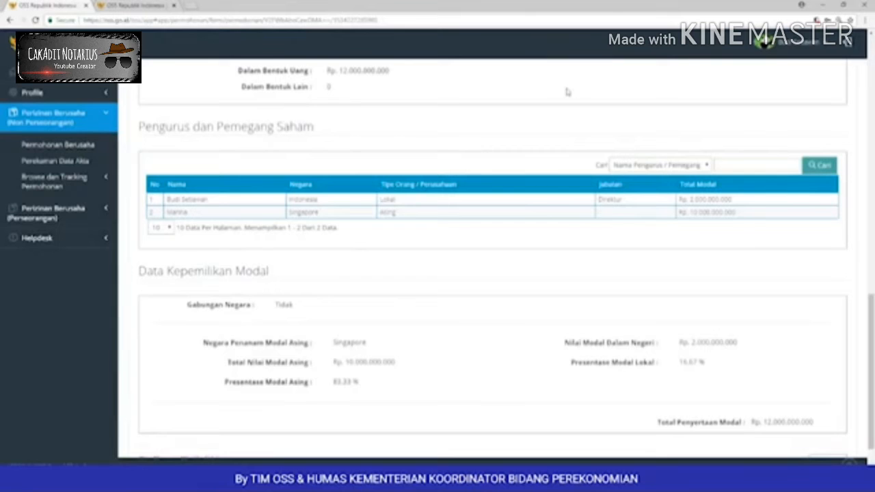
scroll(581, 123, up, 8)
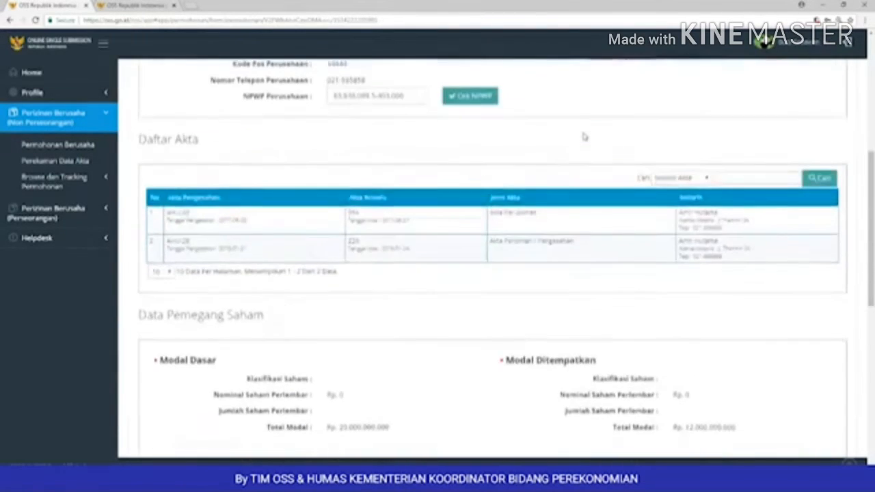
scroll(584, 136, up, 5)
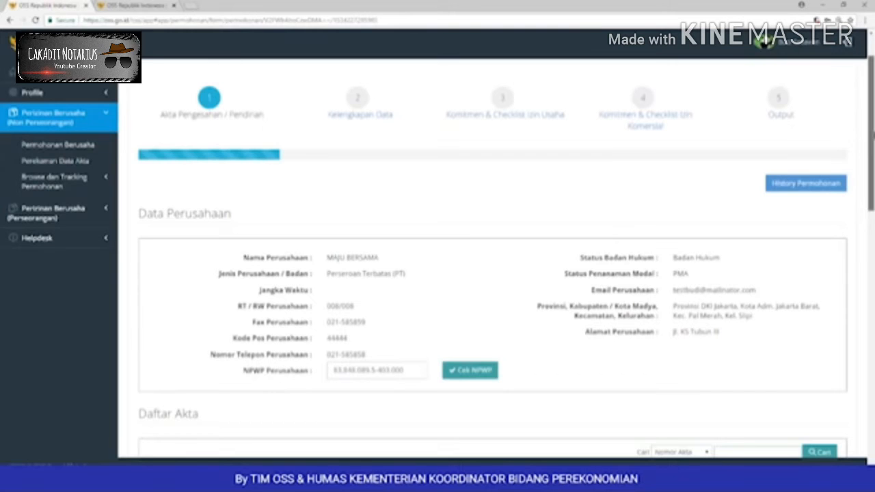
scroll(683, 274, down, 2)
scroll(492, 273, down, 2)
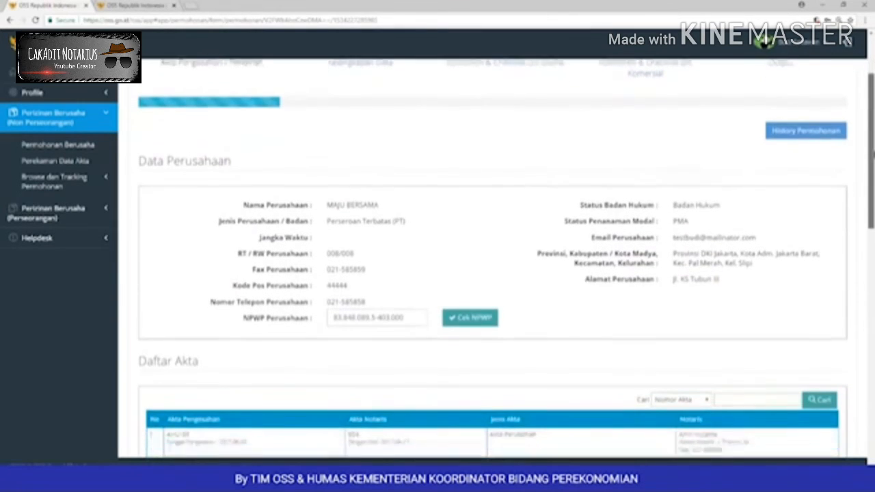
scroll(772, 193, down, 1)
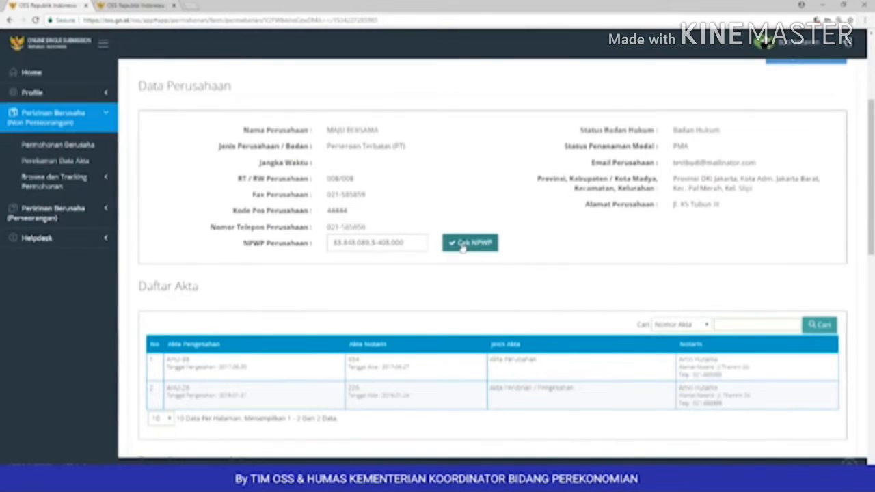
Step: Validate the company NPWP with Cek NPWP and move on to step 2, Kelengkapan Data
click(463, 247)
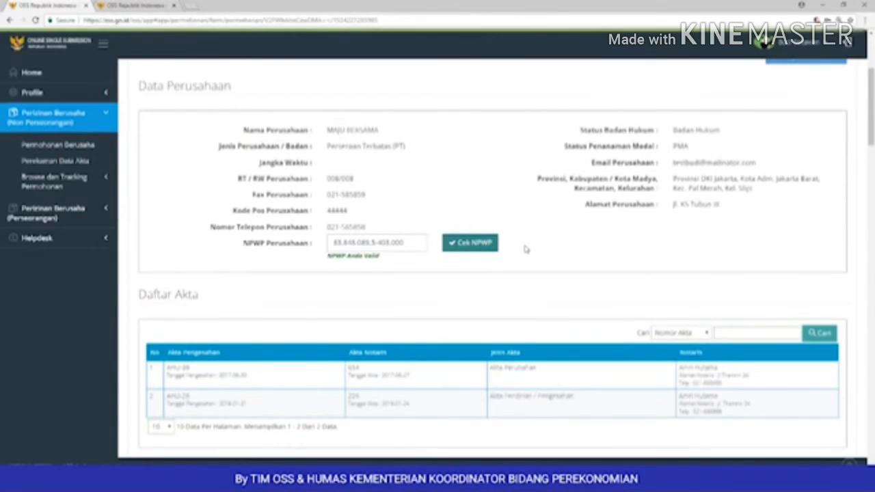
drag(380, 257, 327, 264)
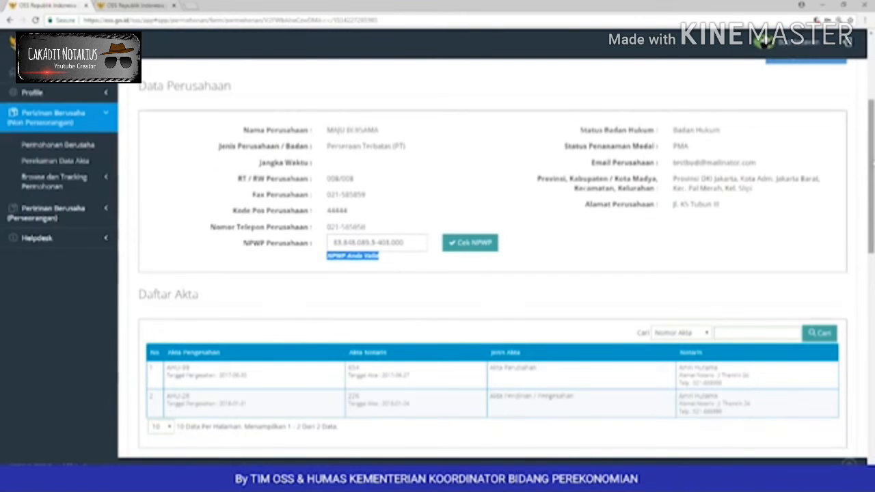
drag(873, 163, 873, 179)
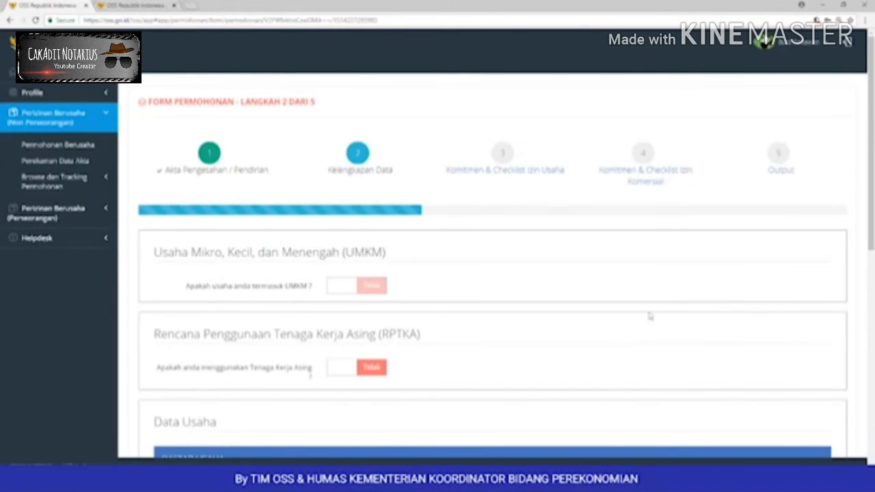
Step: Answer Ya to using foreign workers, then scroll to the Data Usaha table showing 31 - INDUSTRI FURNITUR
drag(154, 254, 396, 252)
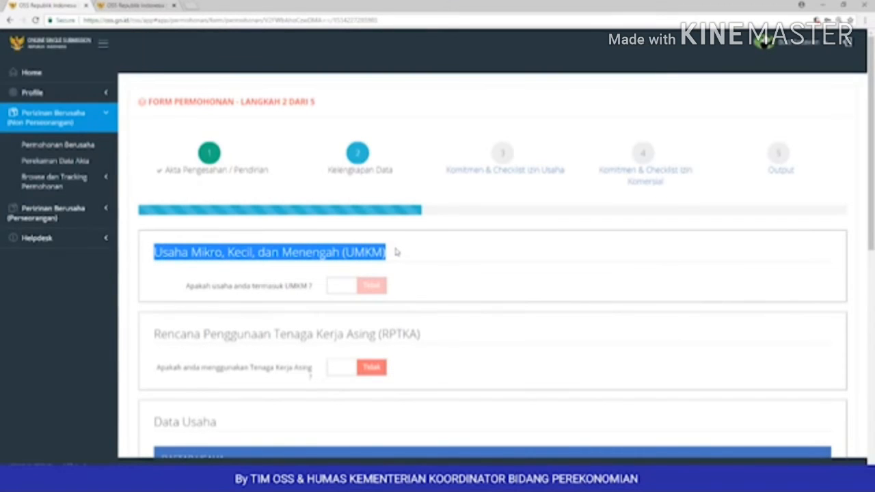
scroll(396, 252, down, 1)
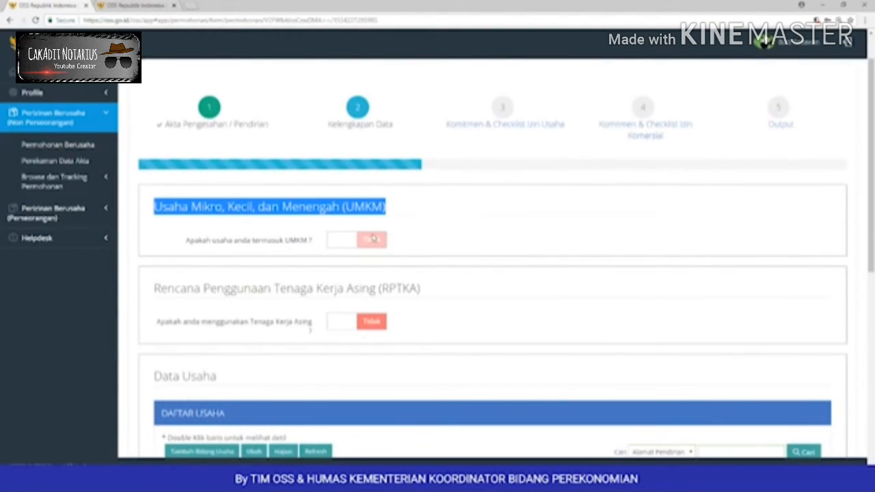
scroll(376, 241, down, 1)
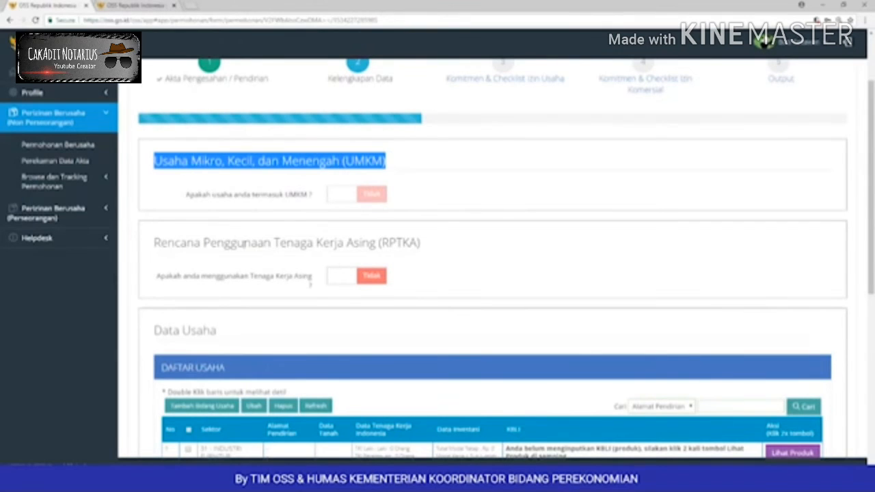
click(371, 276)
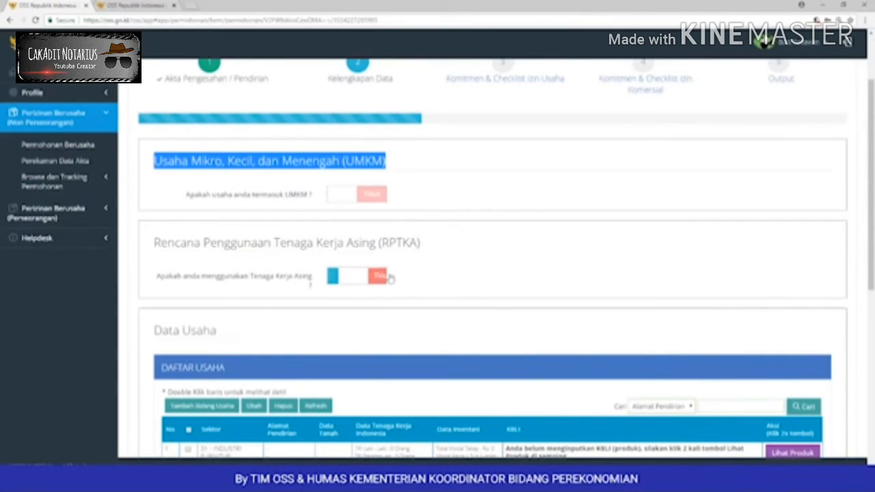
scroll(397, 271, down, 1)
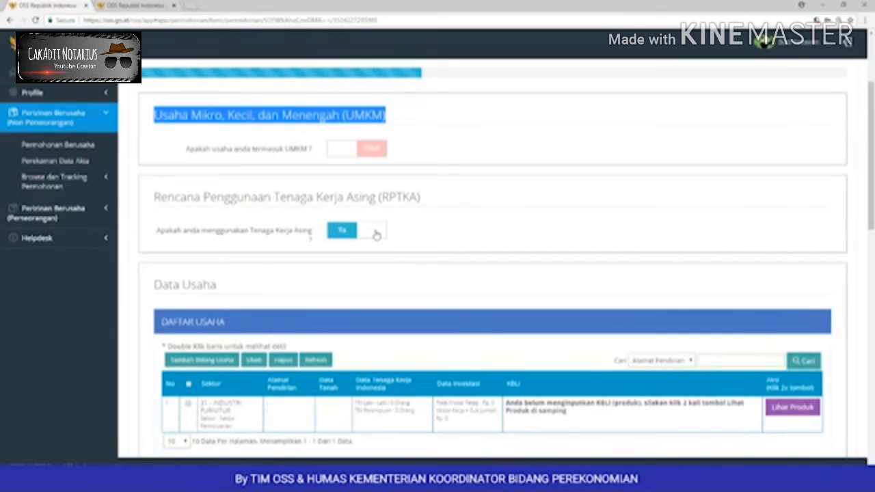
click(376, 234)
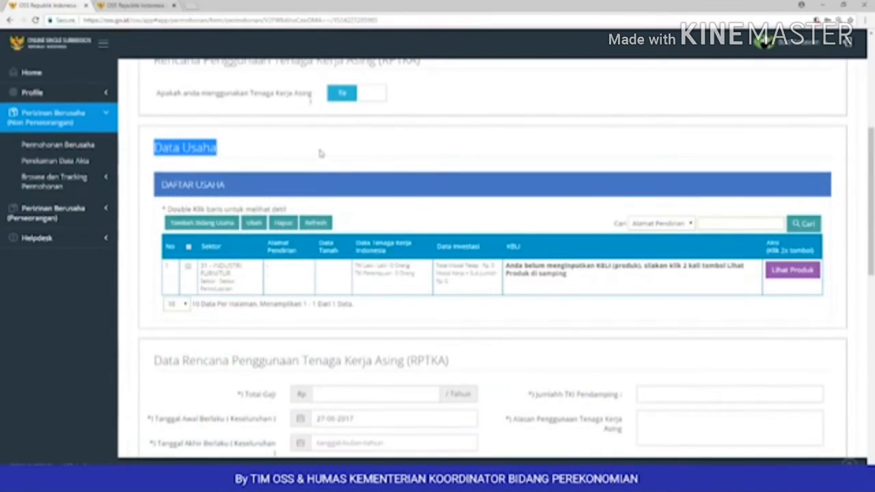
scroll(319, 153, down, 1)
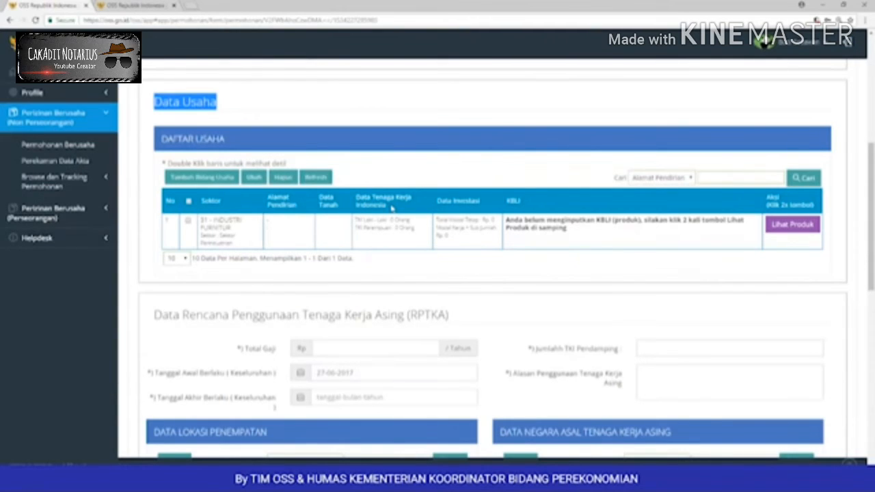
click(366, 203)
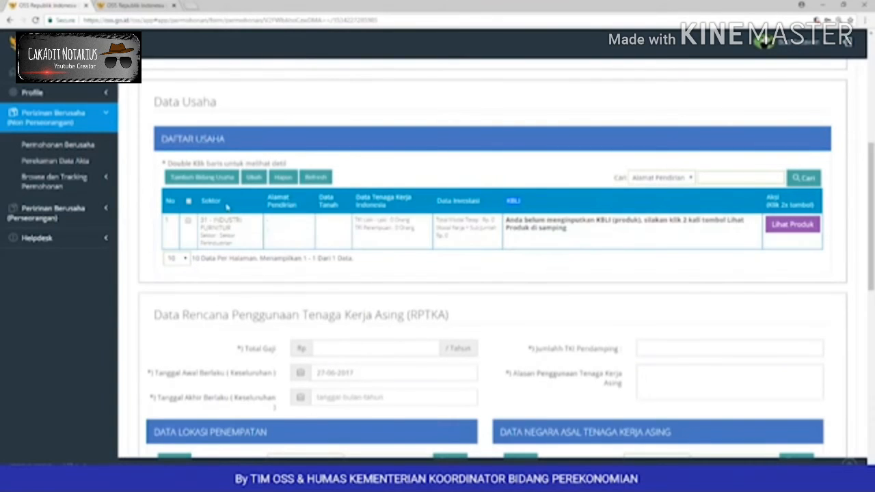
Step: Edit the furniture business with 200000 m² land area and 50 male, 50 female workers
click(189, 222)
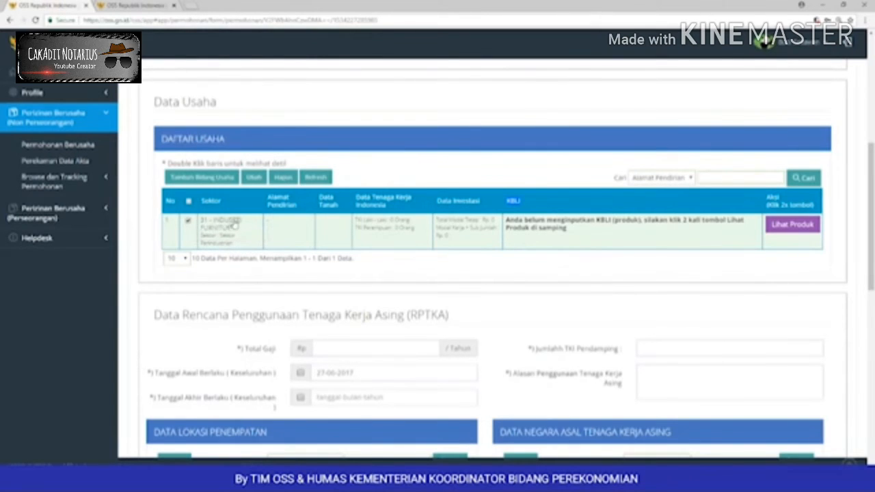
click(254, 178)
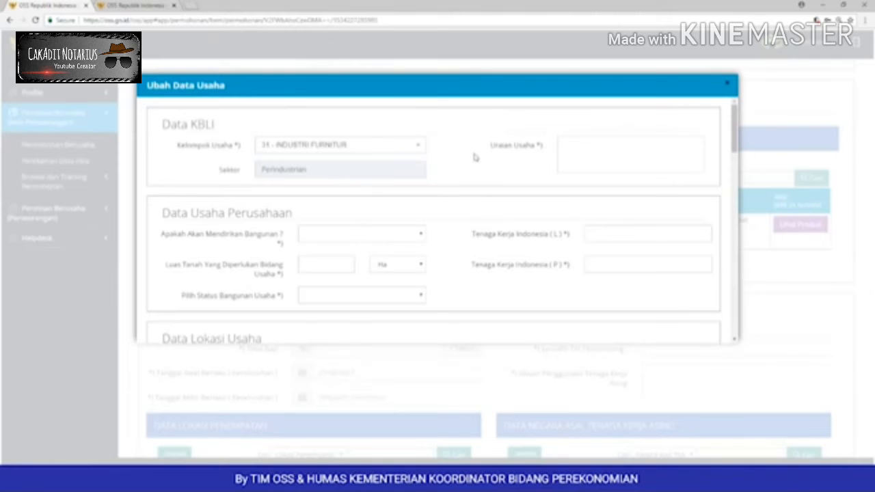
drag(301, 214, 161, 214)
scroll(453, 163, down, 1)
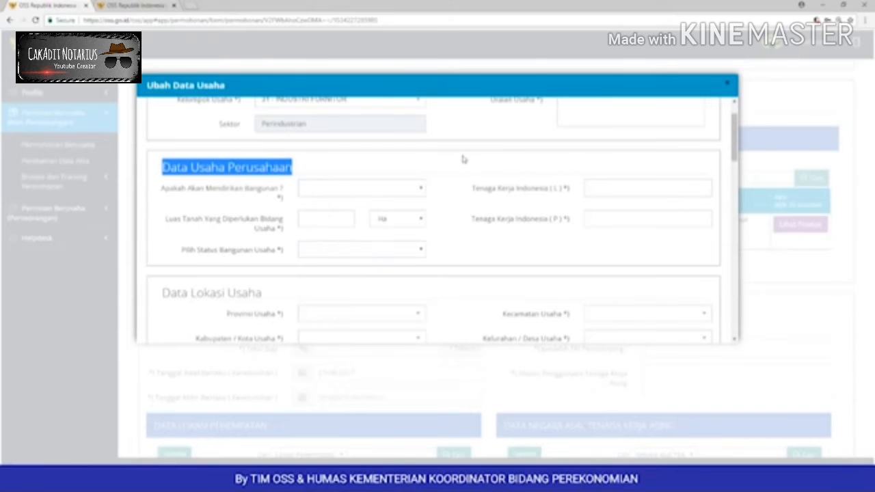
click(323, 218)
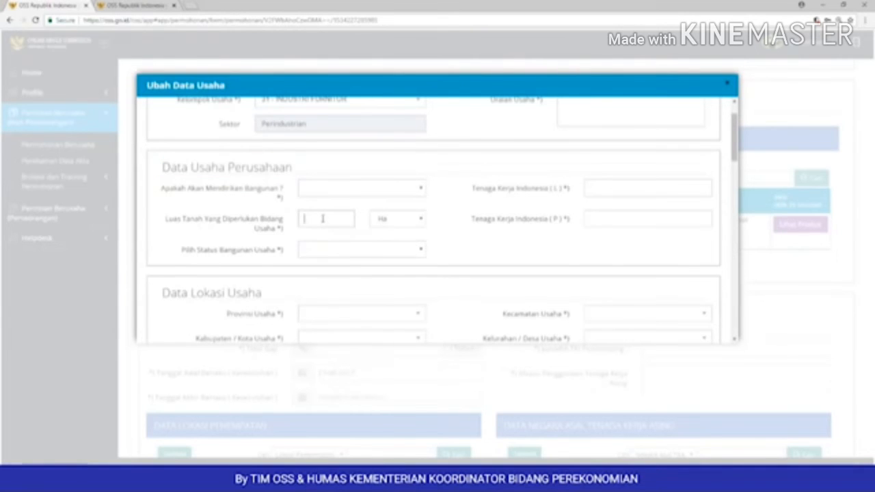
scroll(327, 226, up, 1)
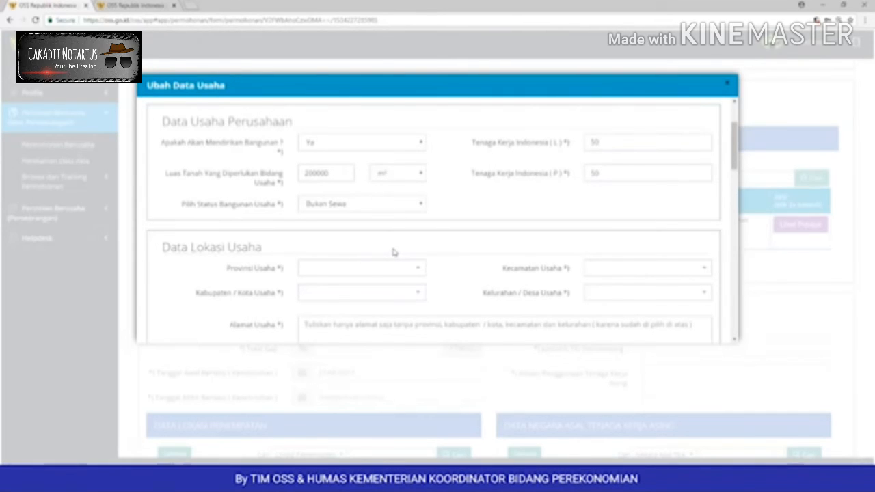
scroll(394, 250, down, 1)
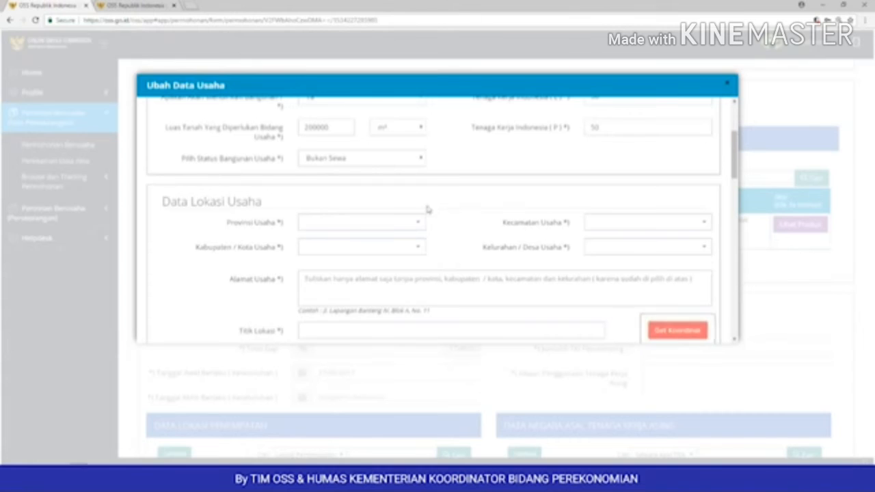
Step: Set the business location to Jawa Timur, Kab. Jember, Sumberbaru, outside industrial estates, with its address
click(412, 223)
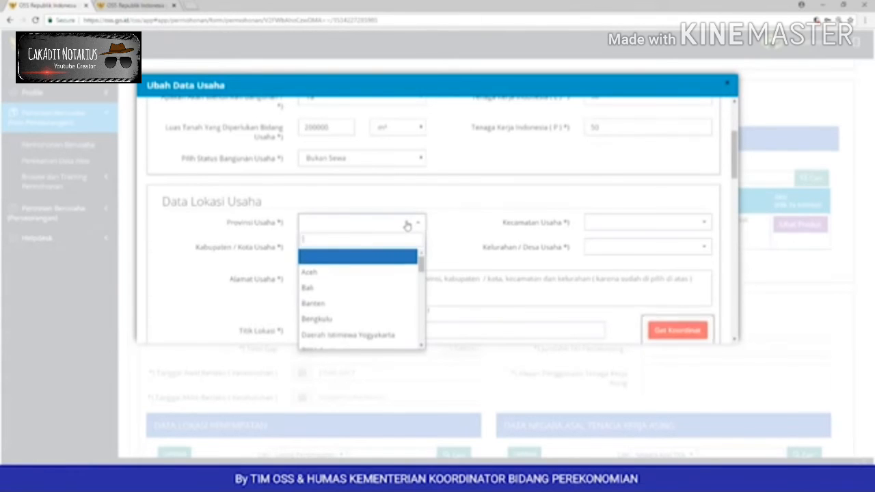
scroll(394, 266, down, 2)
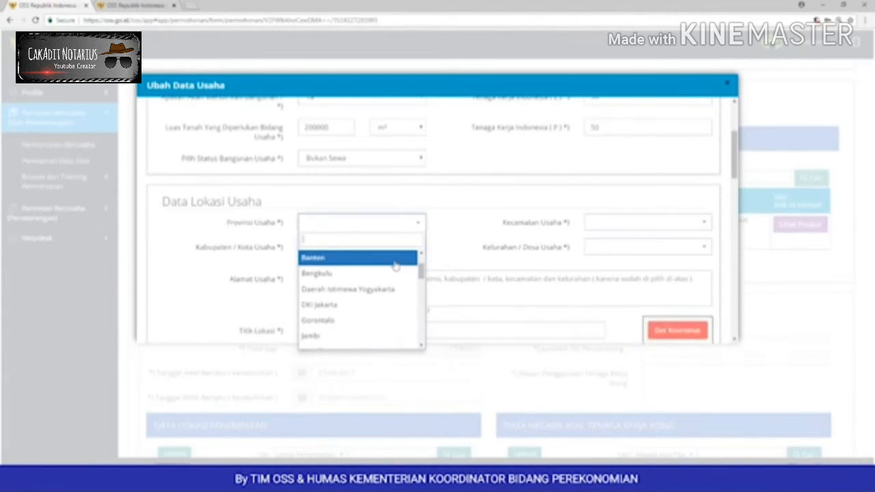
scroll(394, 266, down, 1)
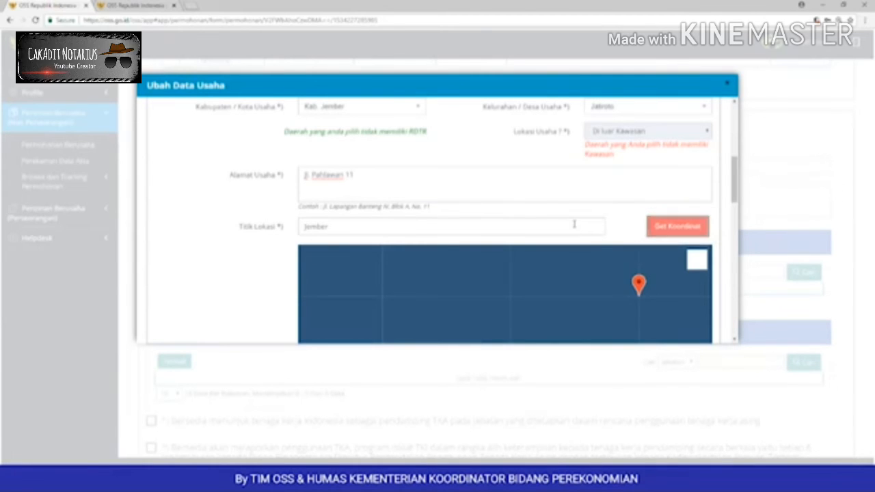
scroll(574, 224, up, 1)
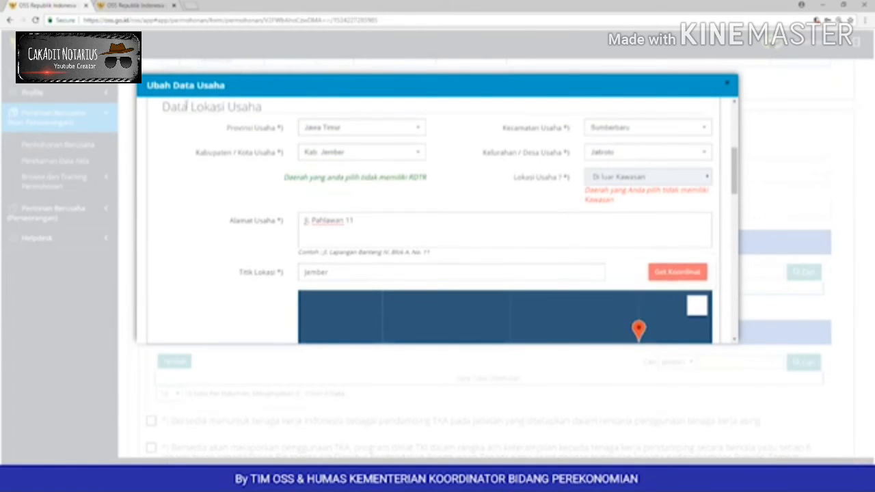
drag(162, 107, 266, 113)
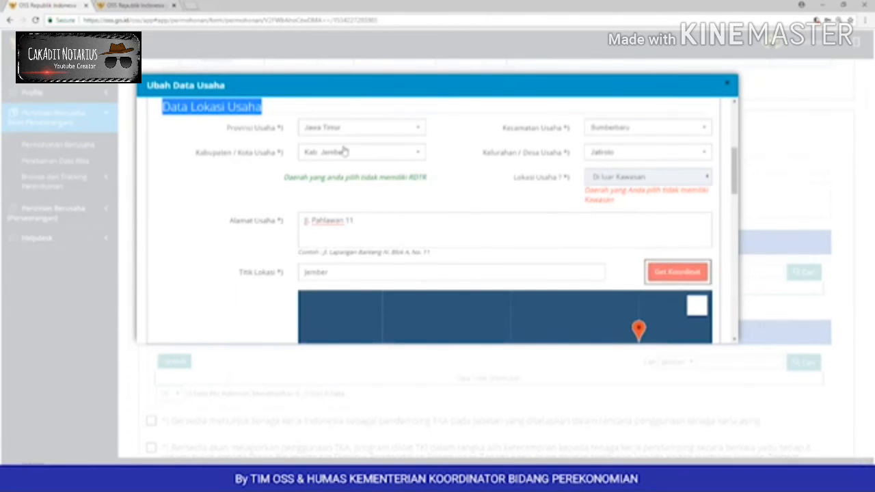
click(446, 135)
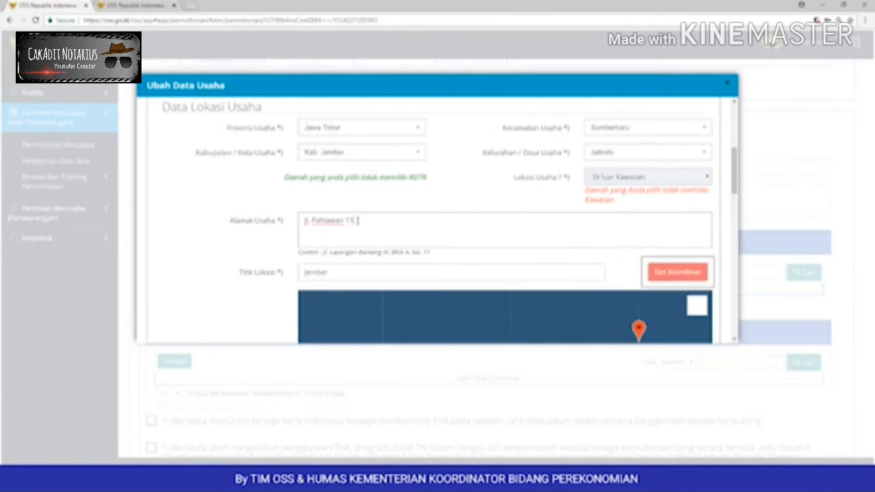
Step: Copy the business address into the Titik Lokasi field, replacing the Jember value
drag(357, 220, 296, 232)
right_click(326, 223)
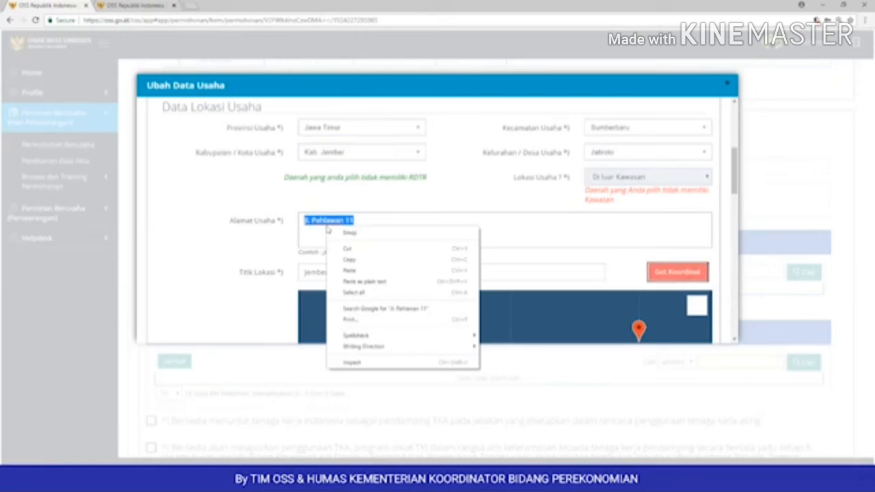
click(347, 260)
double_click(308, 275)
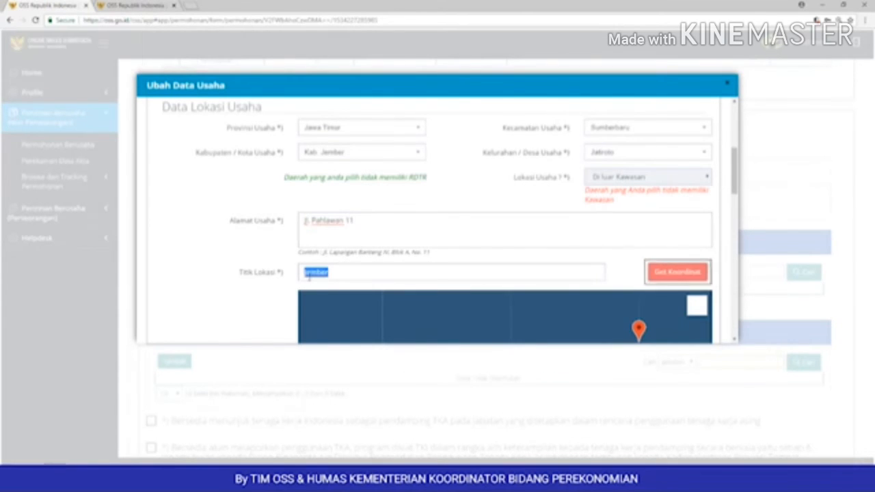
key(BackSpace)
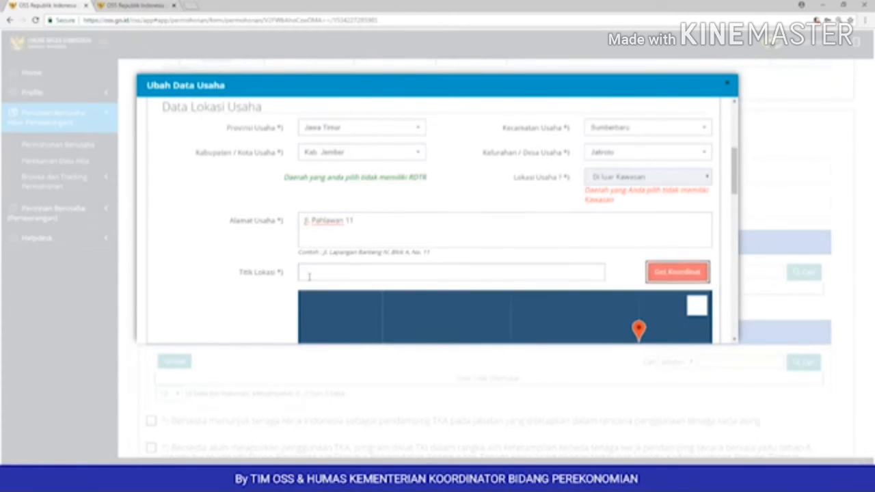
right_click(308, 275)
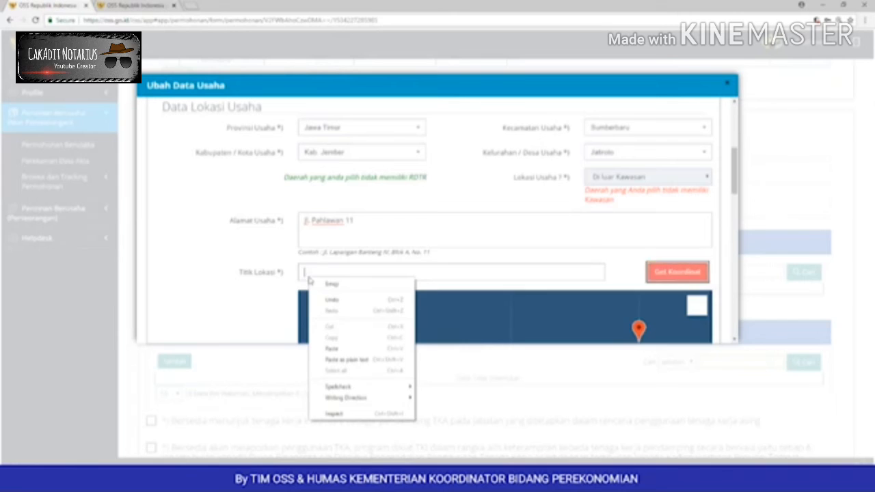
click(342, 349)
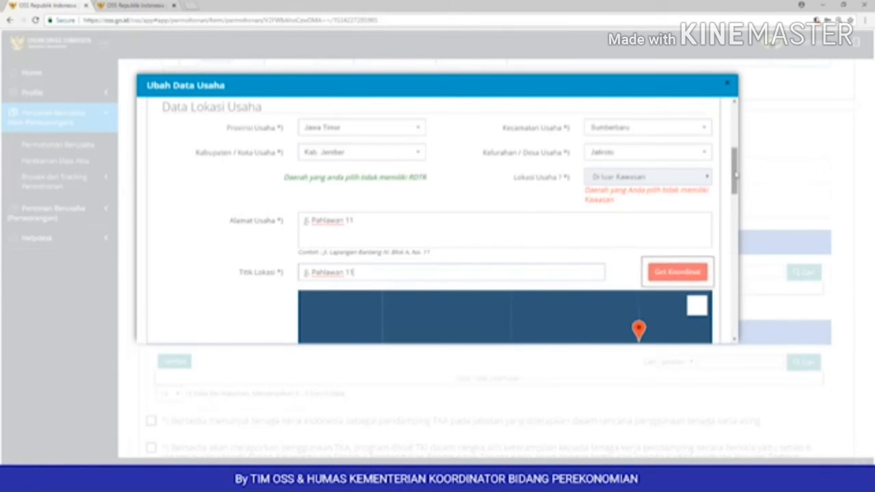
Step: Adjust the map marker and re-paste the address so latitude and longitude coordinates fill in
drag(736, 175, 735, 198)
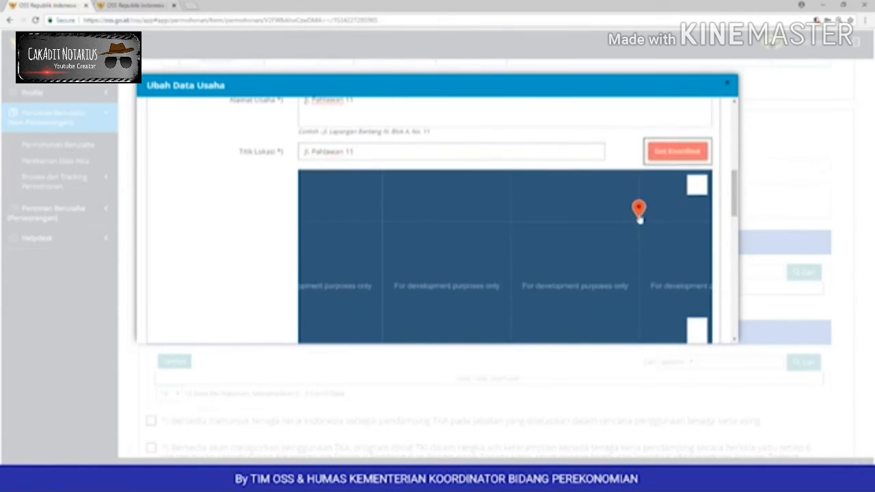
drag(639, 218, 602, 238)
drag(497, 259, 567, 248)
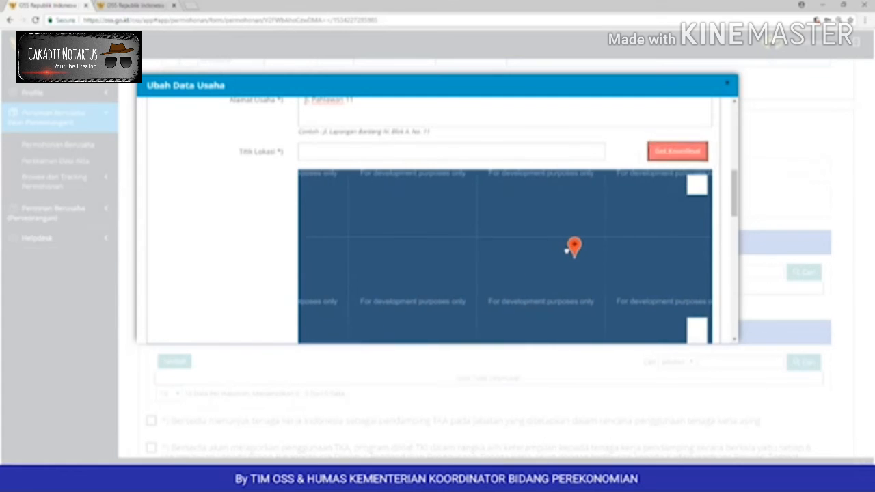
drag(356, 117, 294, 107)
right_click(304, 140)
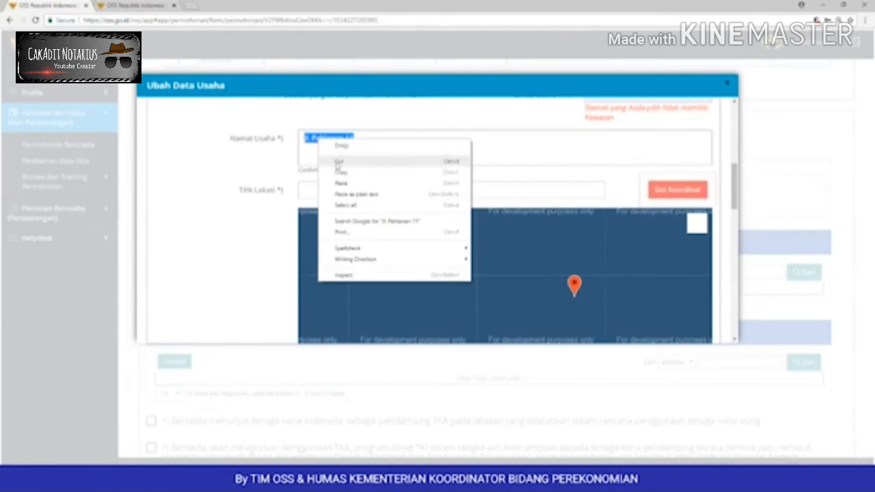
click(329, 186)
right_click(328, 190)
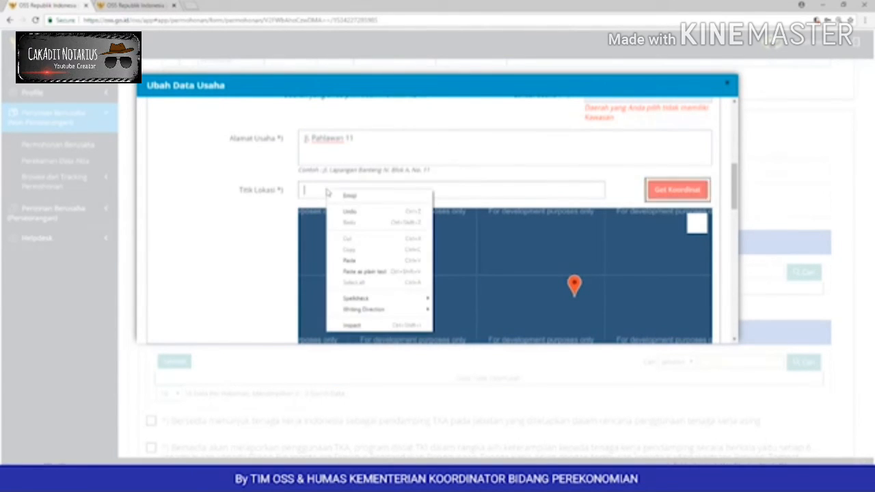
click(357, 259)
scroll(401, 231, down, 2)
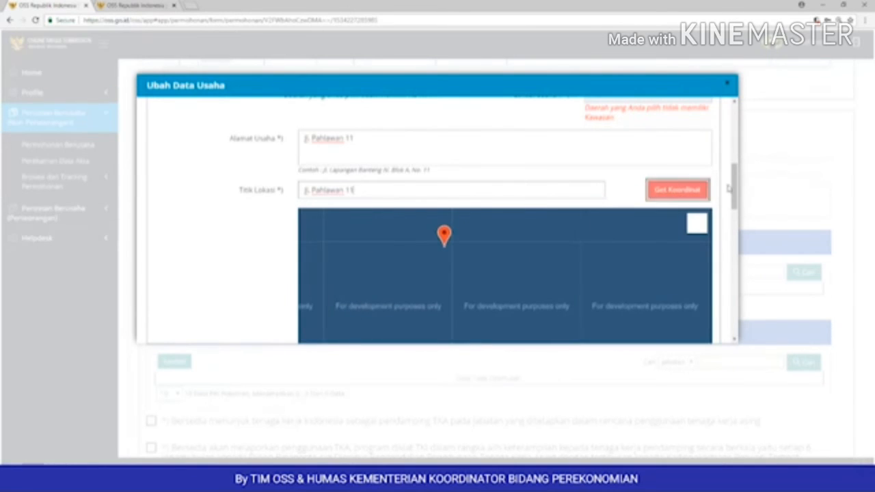
drag(734, 193, 725, 247)
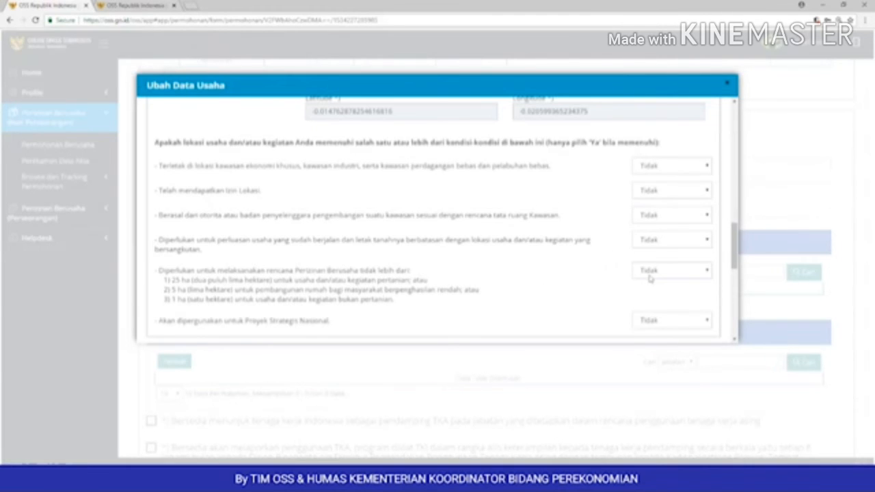
Step: Scroll the Ubah Data Usaha dialog down to the Data Rencana Nilai Investasi section
drag(736, 236, 741, 265)
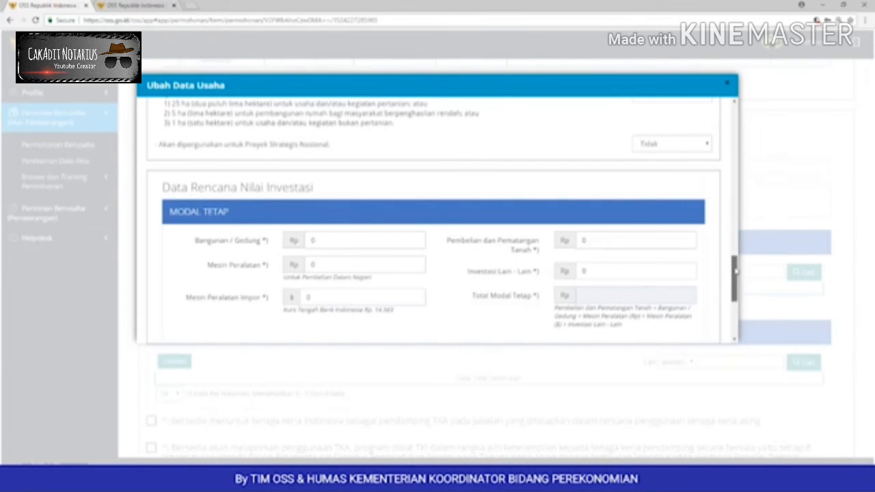
drag(735, 273, 736, 287)
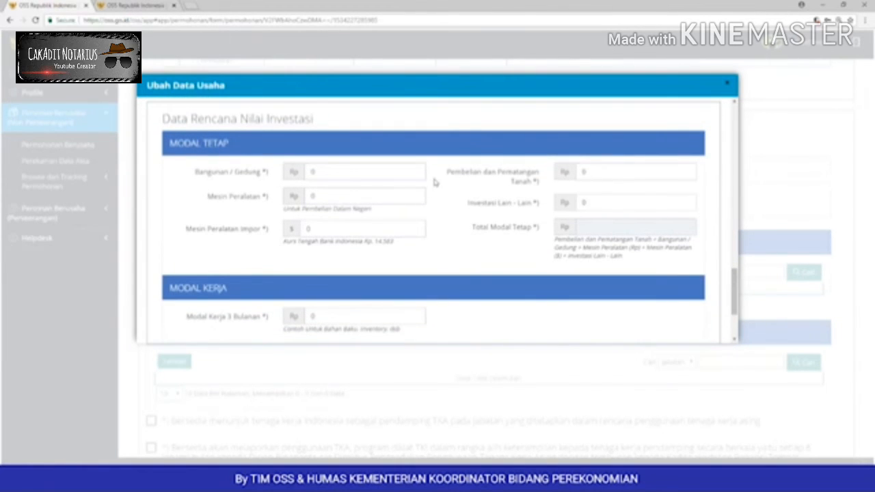
Step: Enter Bangunan/Gedung 5.000.000.000, Pembelian Tanah 1.000.000.000 and Mesin Peralatan 500000000
double_click(372, 172)
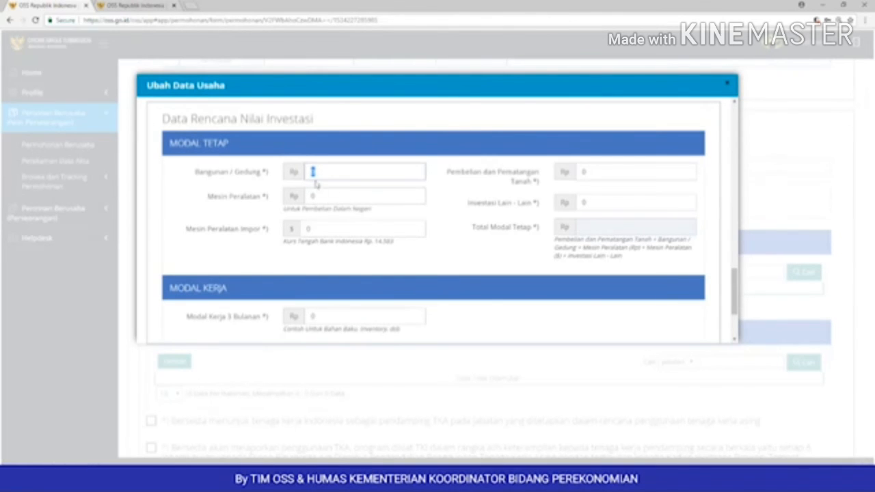
text(5.000.000.0)
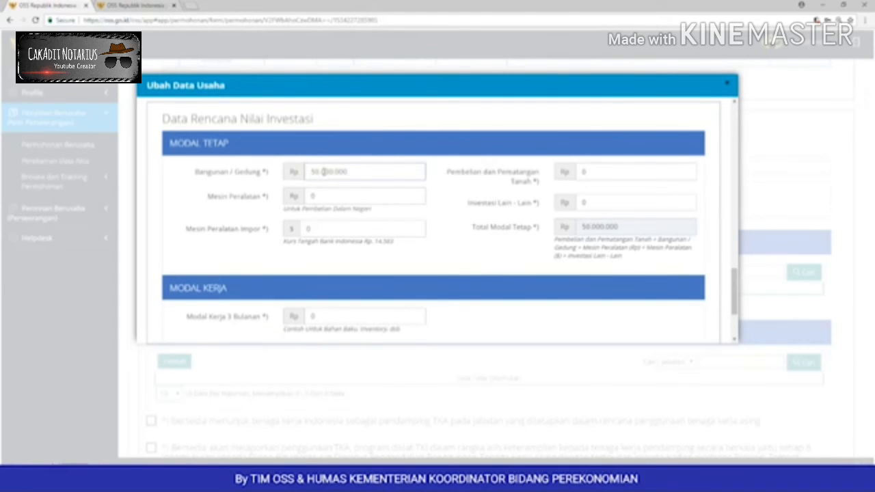
text(00)
double_click(583, 172)
text(1)
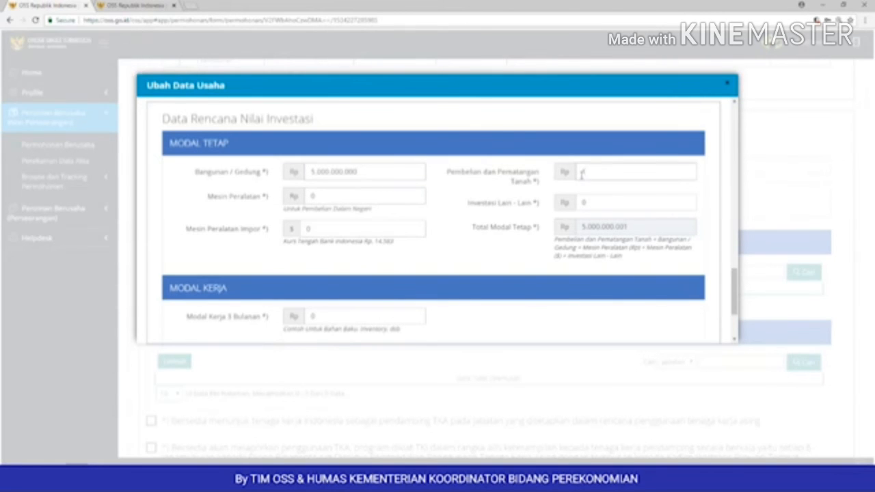
text(.000.000.000)
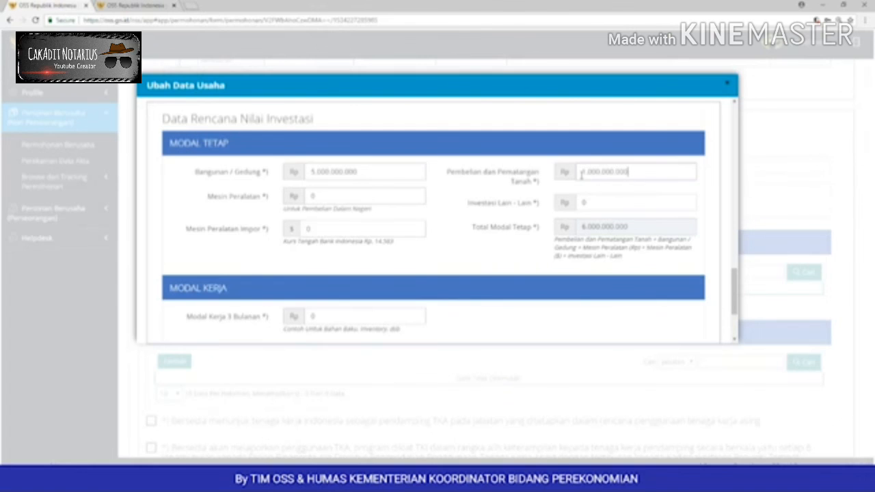
double_click(313, 197)
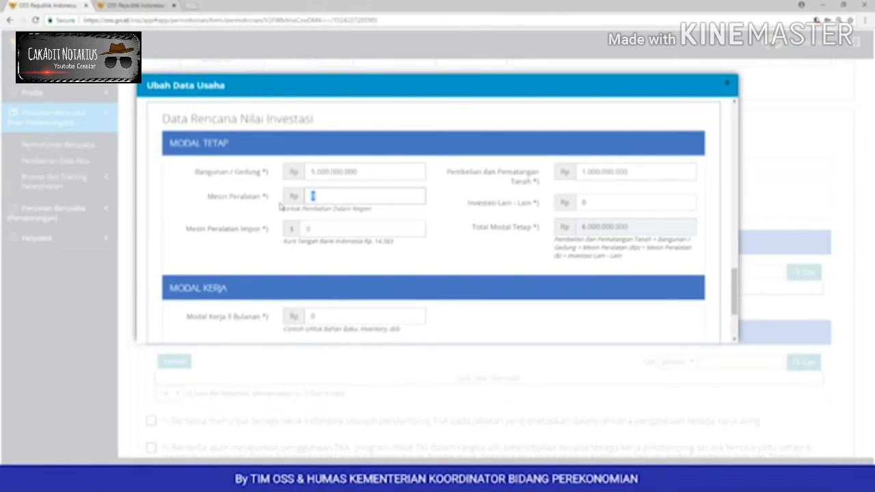
text(500000000)
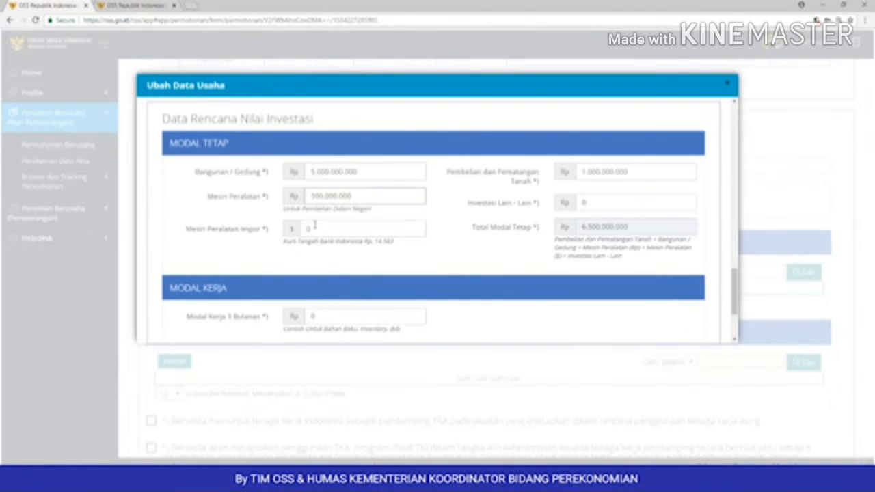
Step: Enter 50000 for imported machinery, then select the other investments amount below
double_click(298, 231)
text(500000)
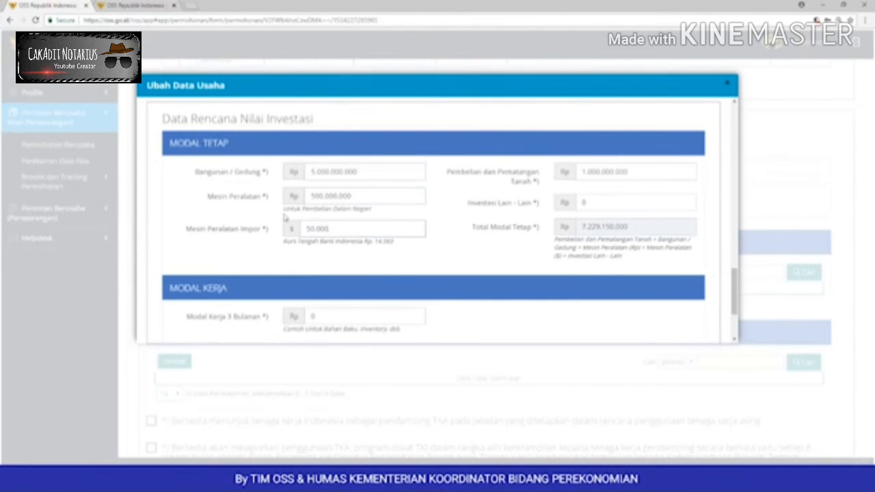
click(333, 228)
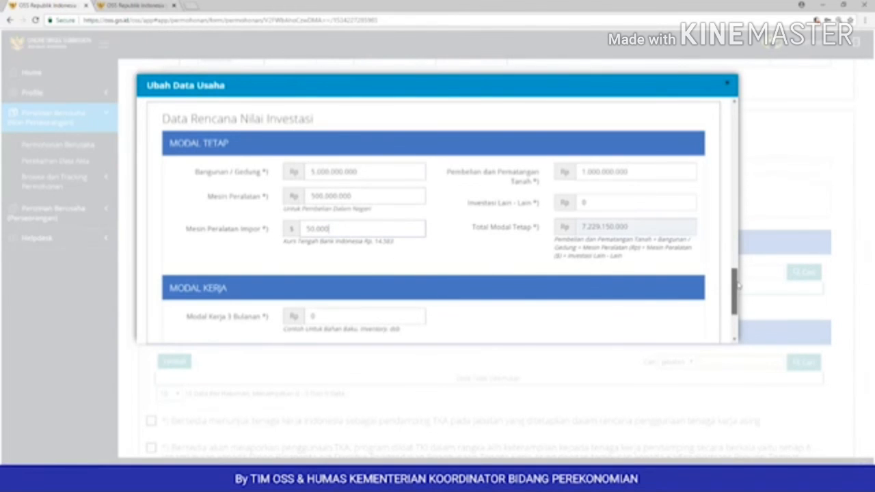
scroll(735, 286, down, 1)
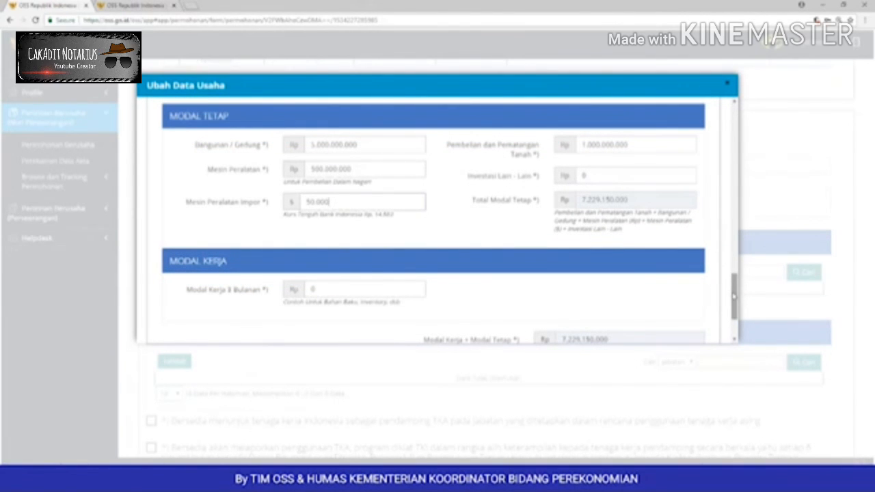
drag(603, 179, 580, 181)
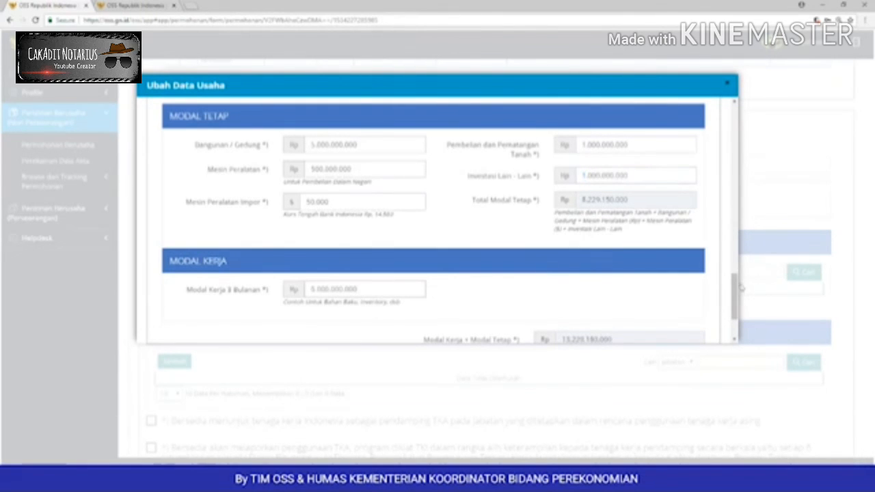
drag(736, 286, 733, 315)
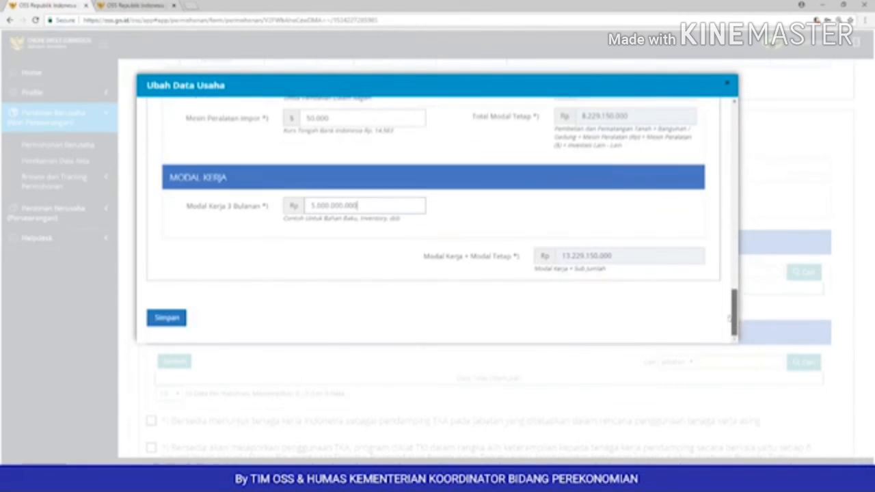
Step: Save the Ubah Data Usaha changes and show the furniture business's Produk / Jasa list
click(166, 317)
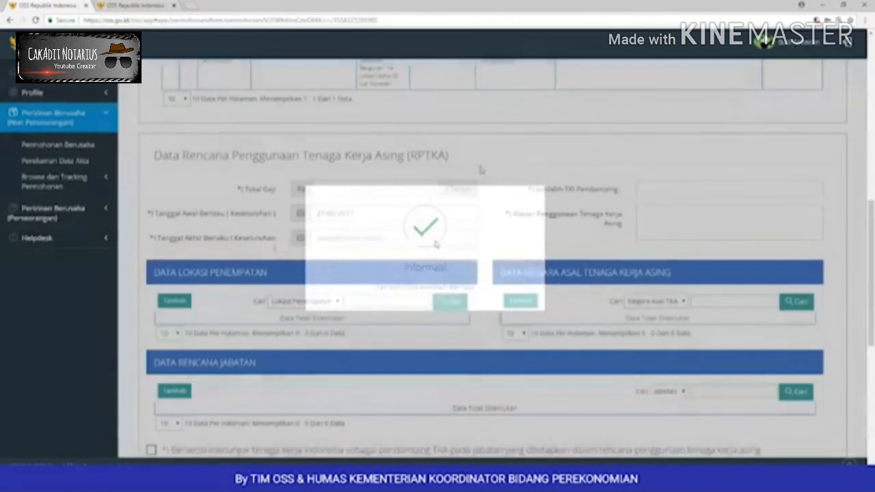
scroll(483, 177, up, 2)
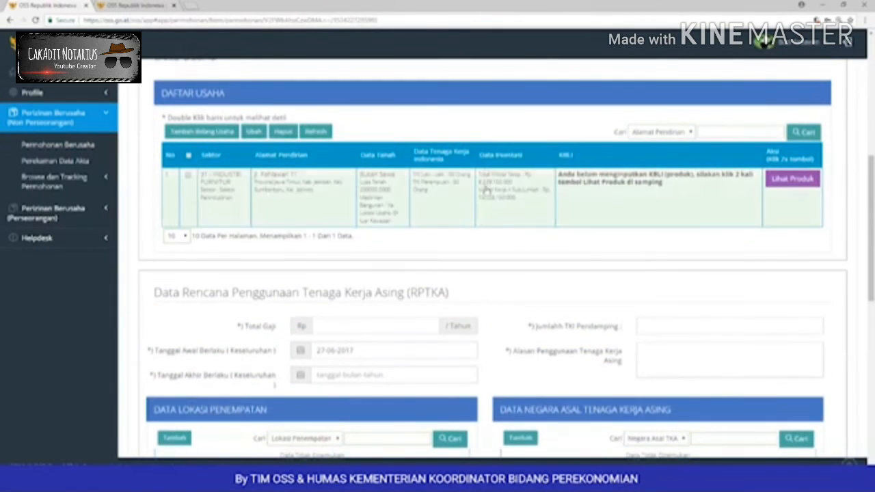
scroll(488, 214, down, 1)
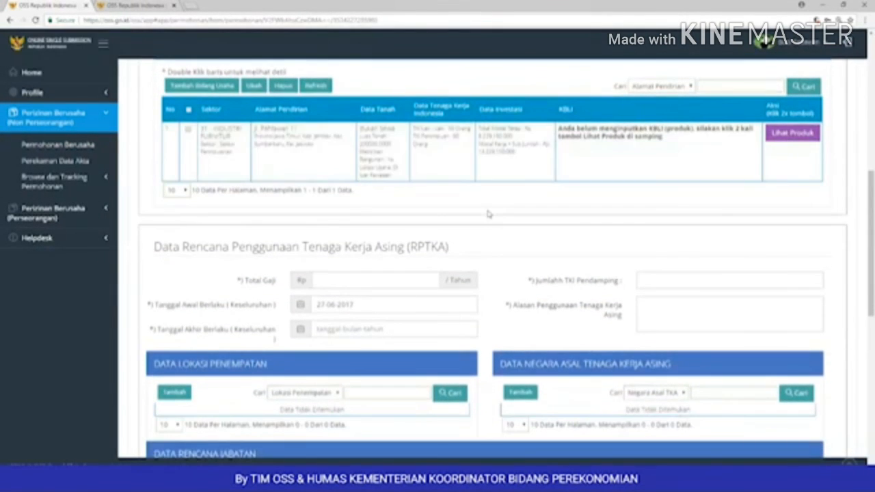
double_click(782, 137)
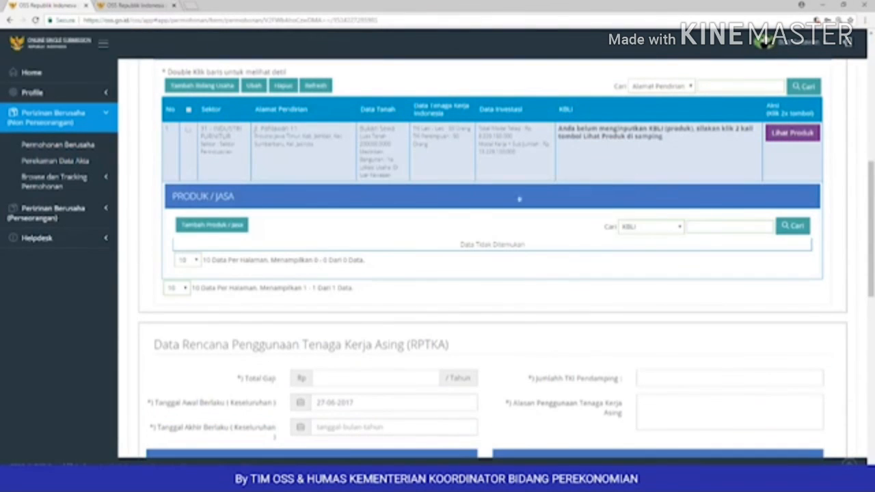
Step: Open Tambah Produk / Jasa, then collapse and reopen the product list to get a blank form
click(217, 229)
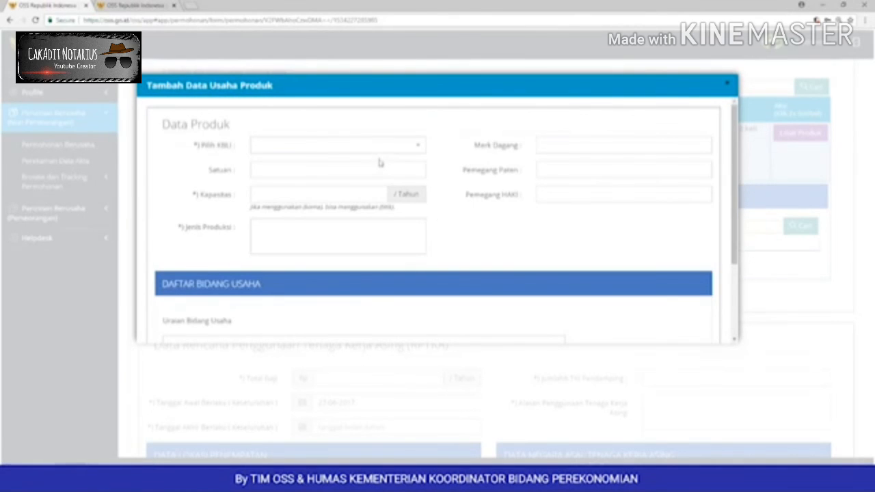
click(419, 150)
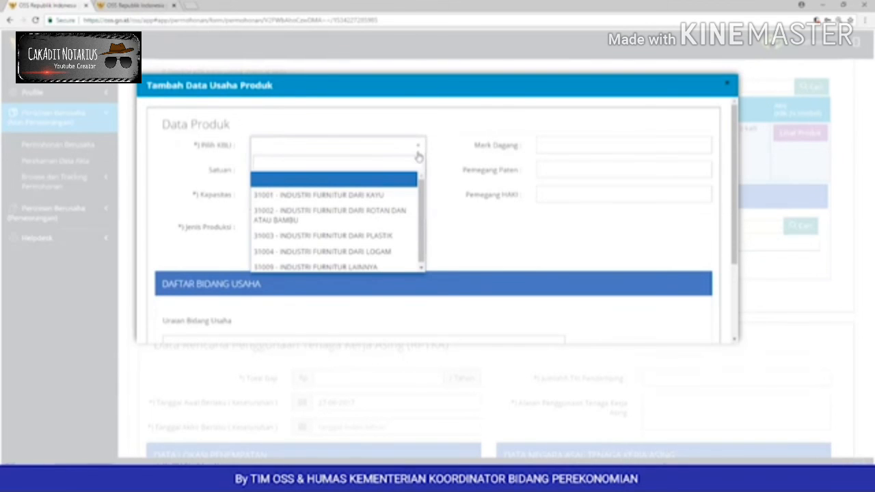
click(396, 197)
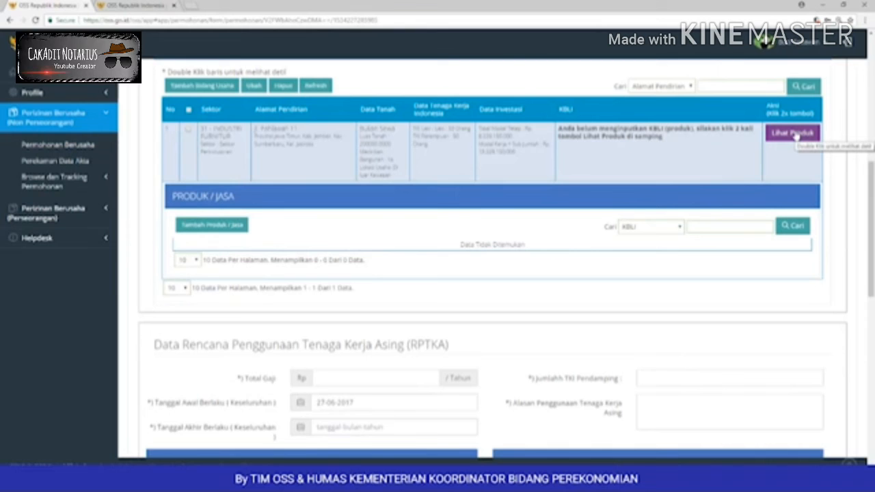
click(796, 137)
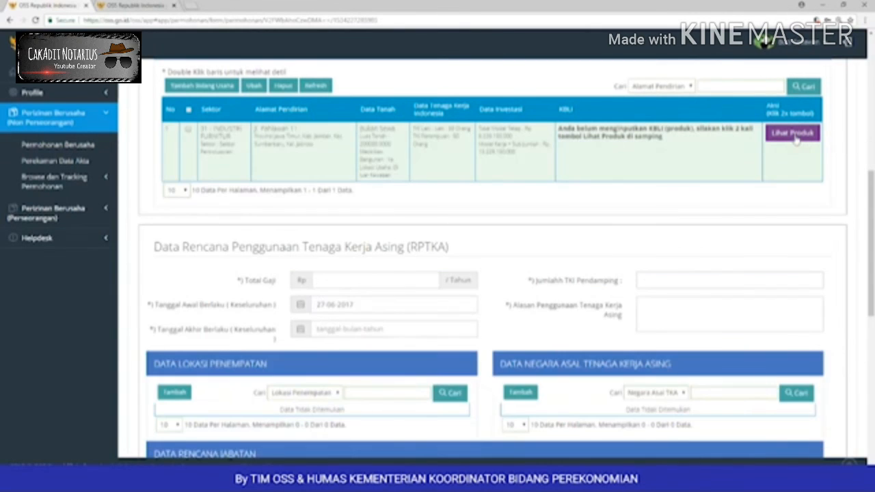
click(795, 137)
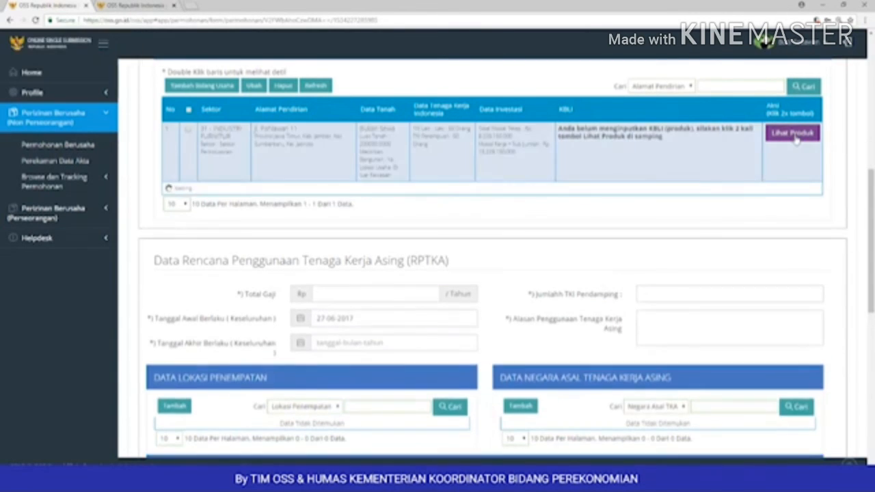
click(217, 231)
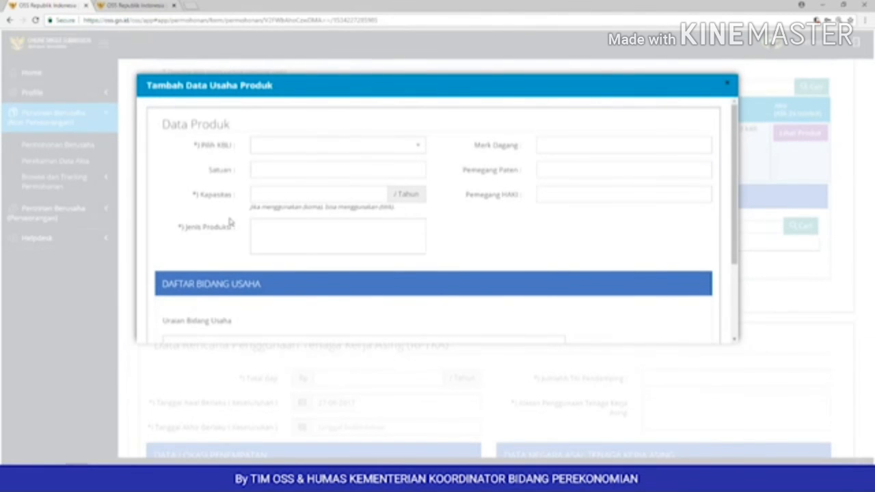
Step: Choose KBLI 31001 wooden furniture industry and enter Rp as the product unit
click(281, 147)
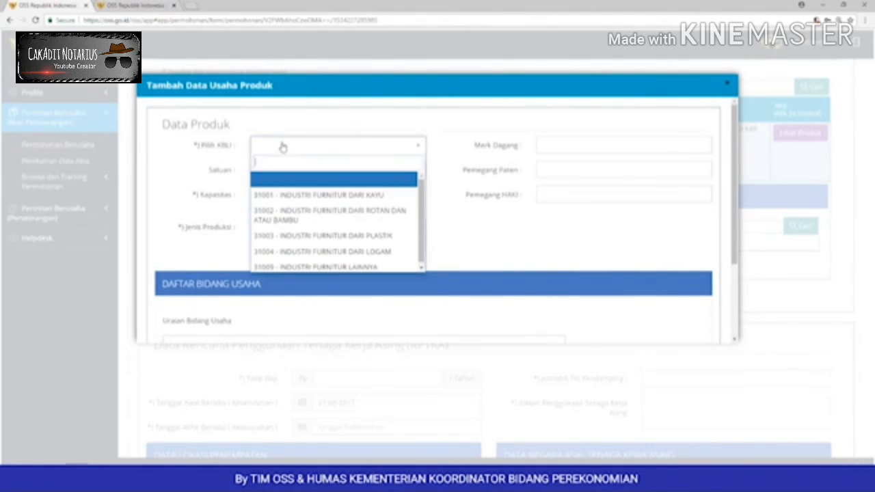
click(309, 196)
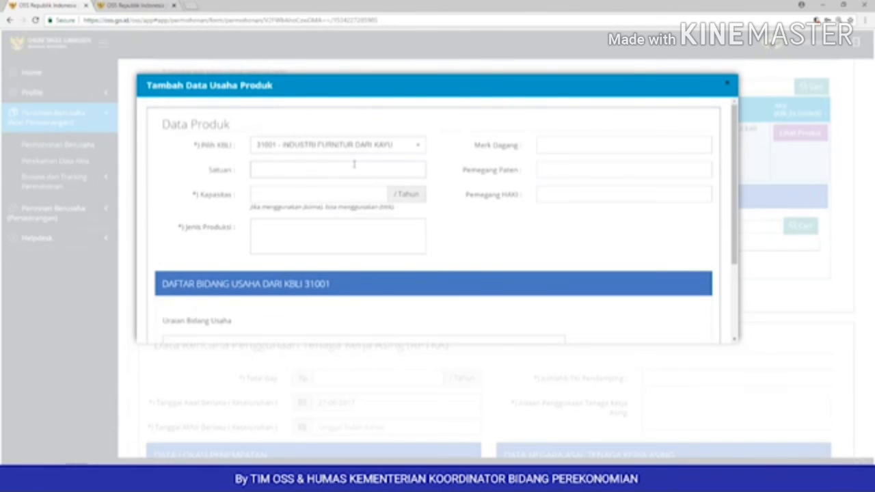
click(354, 164)
text(Rp)
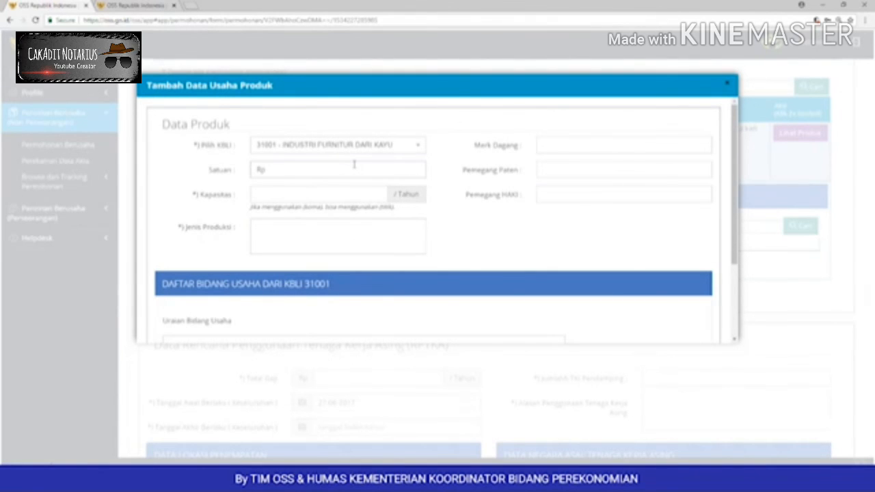
click(283, 193)
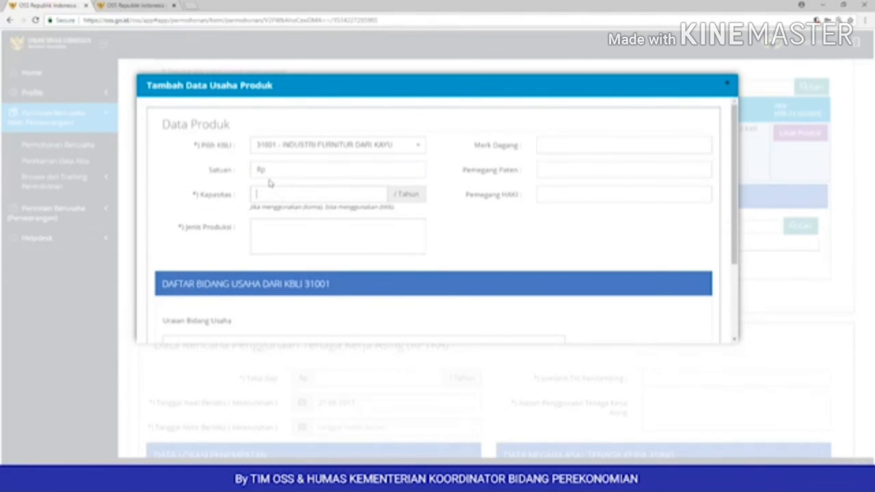
drag(266, 169, 251, 171)
click(272, 194)
text(10000000)
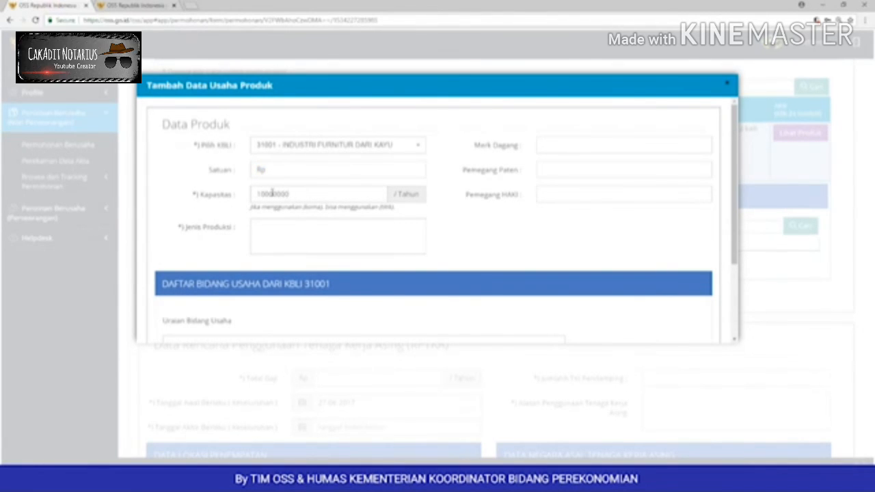
text(000)
click(278, 230)
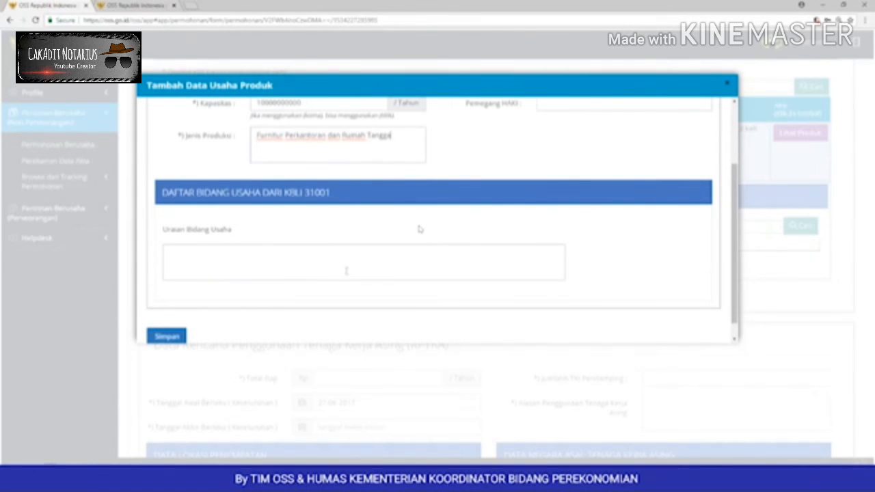
scroll(346, 271, down, 1)
click(169, 316)
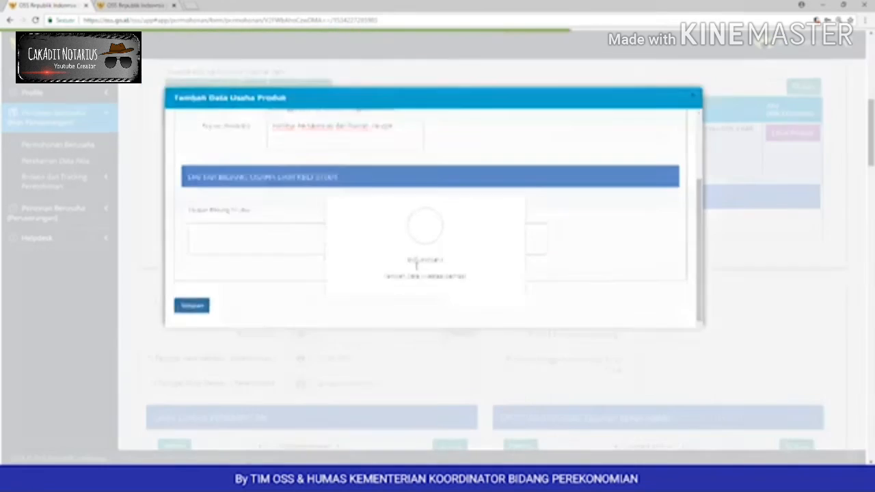